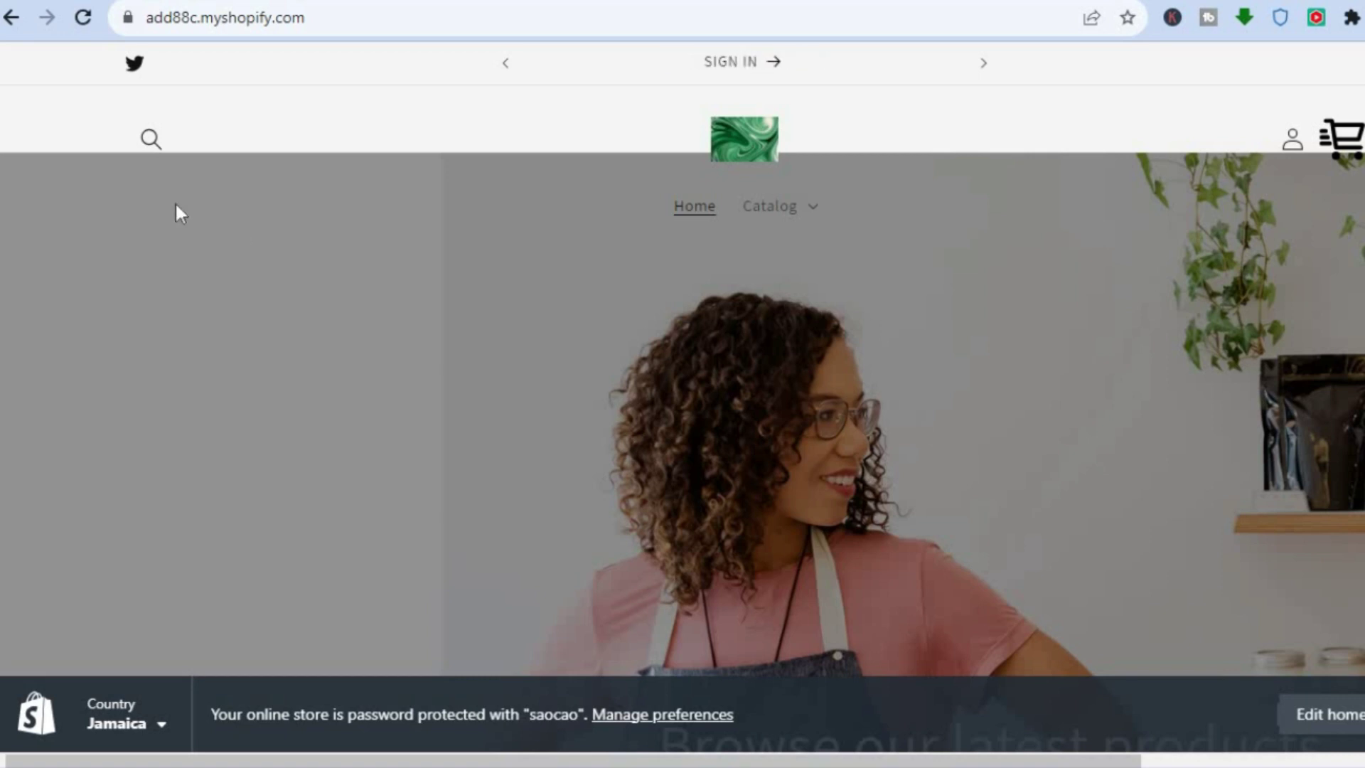
Step: Go back from the password-protected storefront to the Shopify admin Home page
left_click(11, 17)
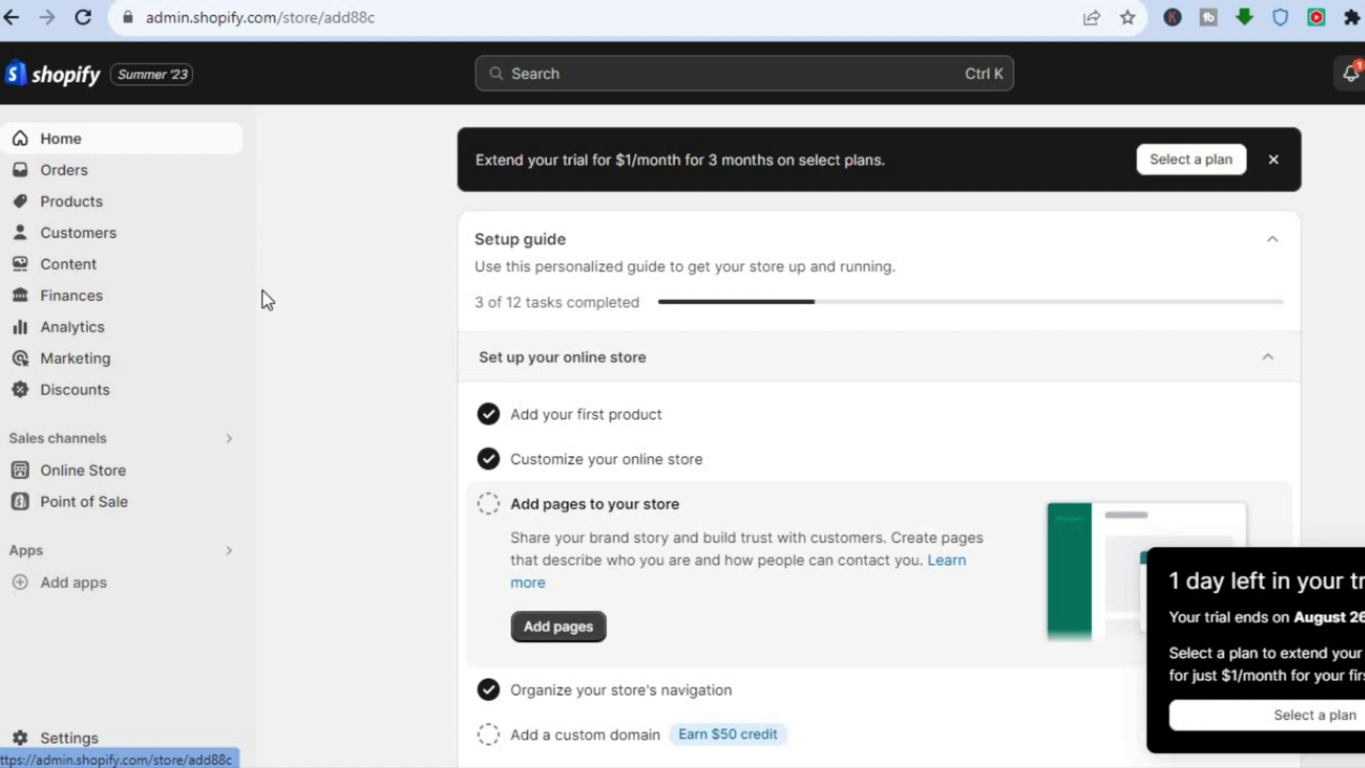
Step: Open the current Dawn theme in the editor from Online Store and show its Theme settings
left_click(109, 477)
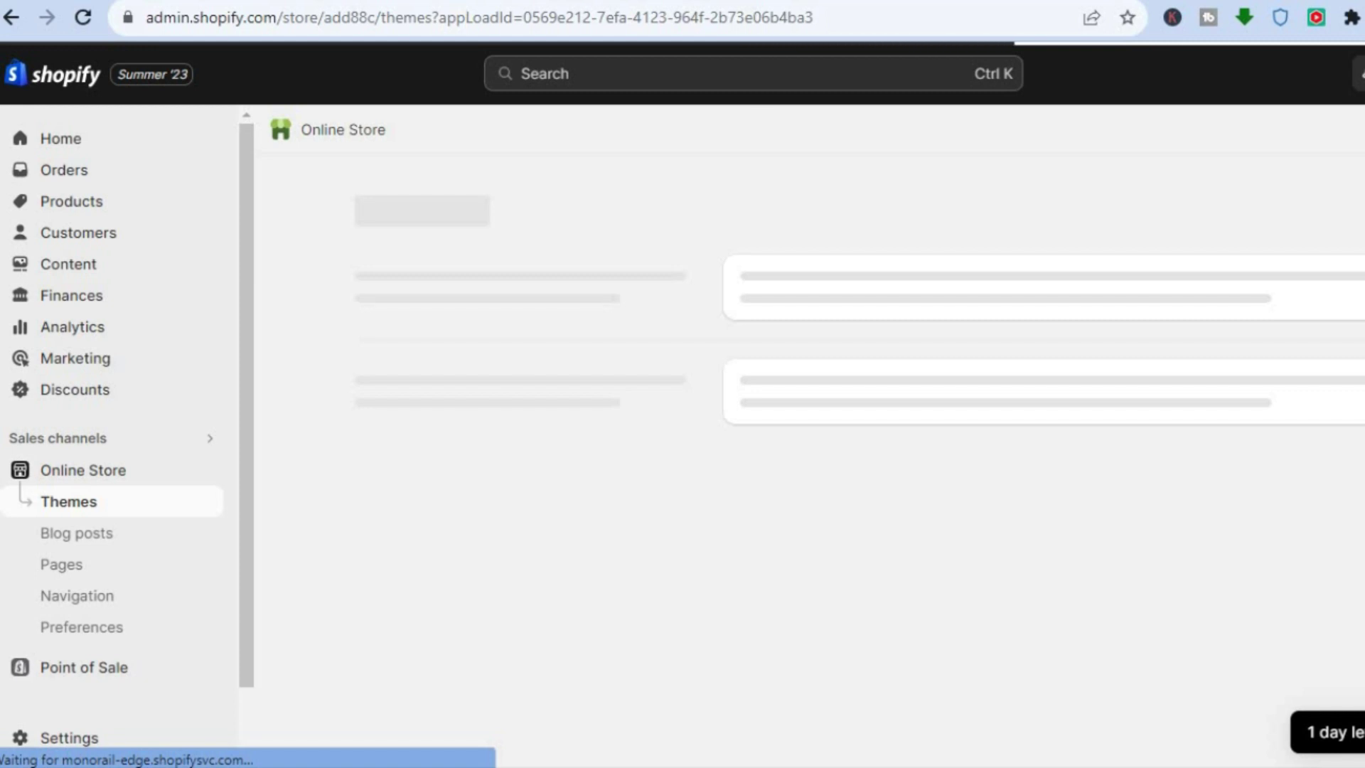
scroll(1351, 551, "down", 2)
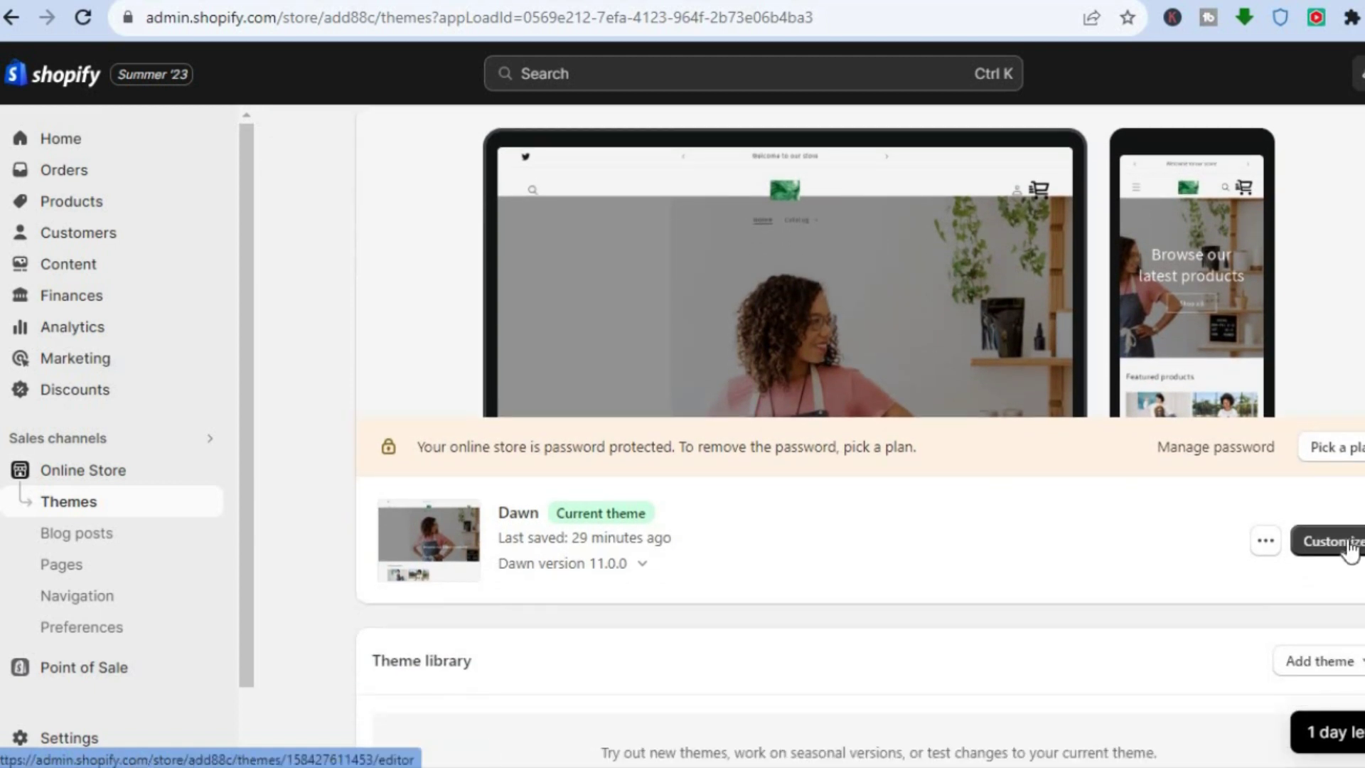
left_click(1350, 542)
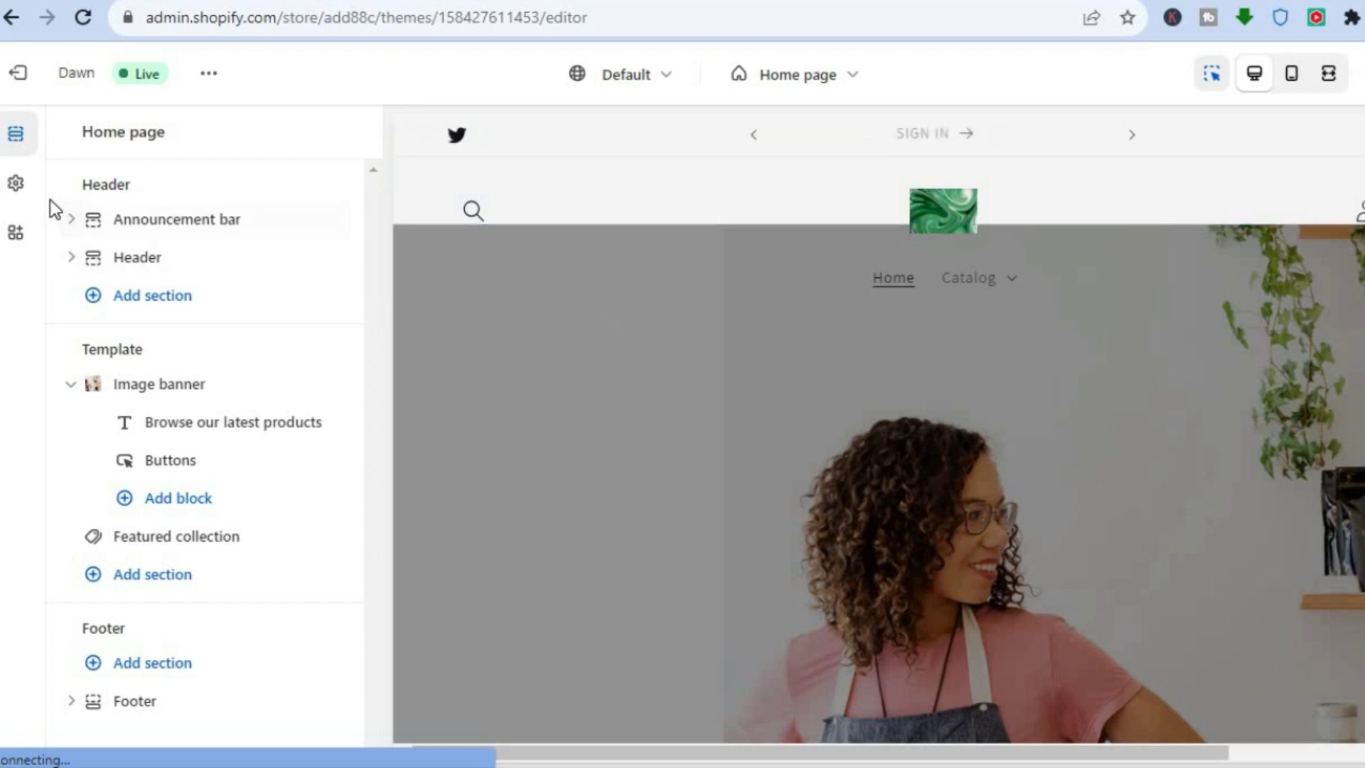
left_click(16, 186)
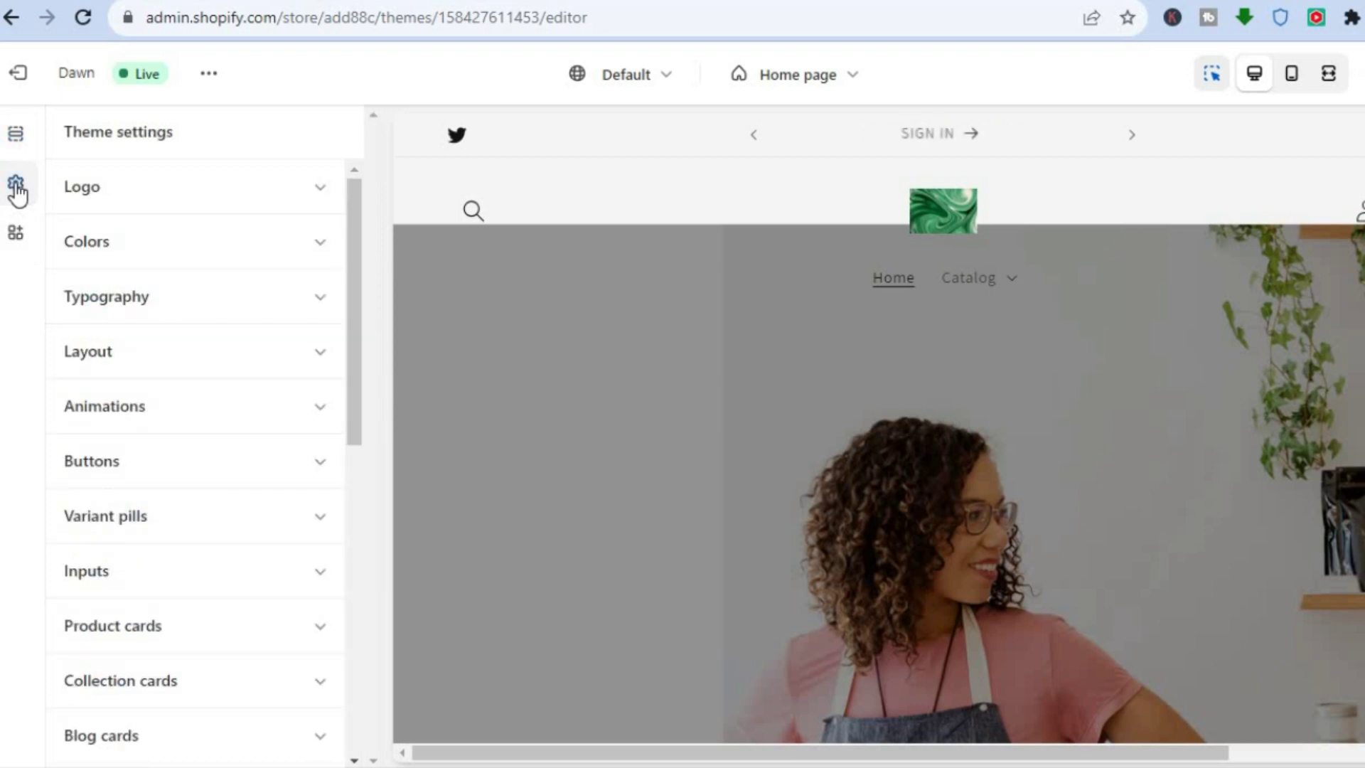
Step: Expand Typography and try the Sans-serif system font for headings
left_click(118, 308)
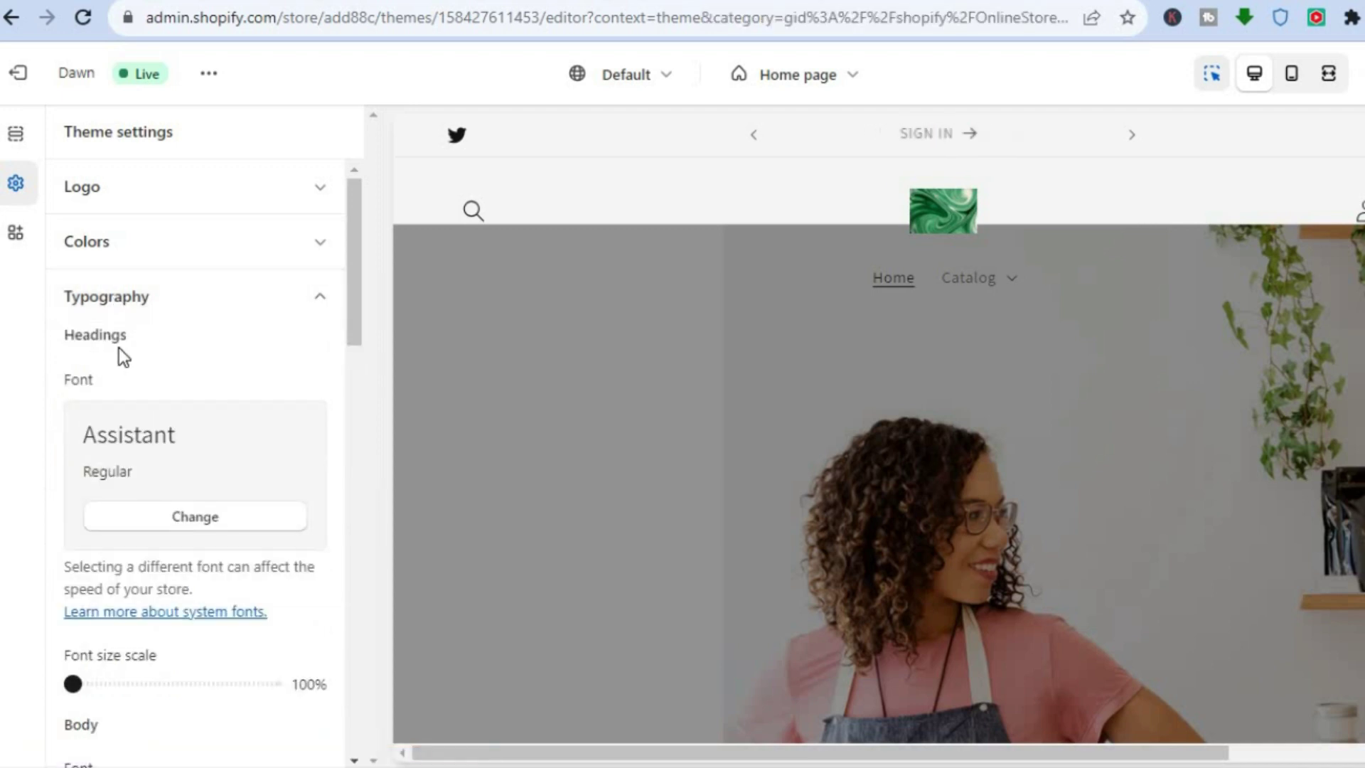
left_click_drag(356, 301, 356, 323)
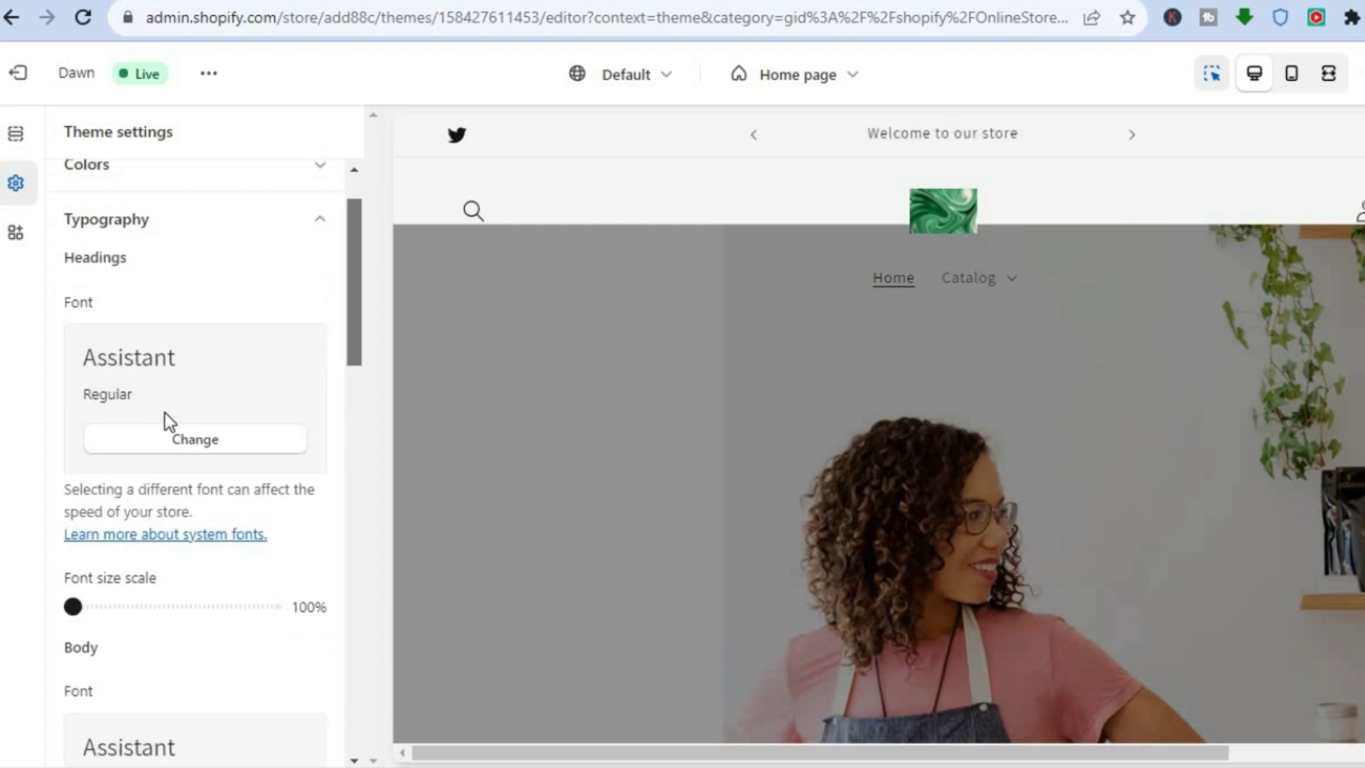
left_click(163, 440)
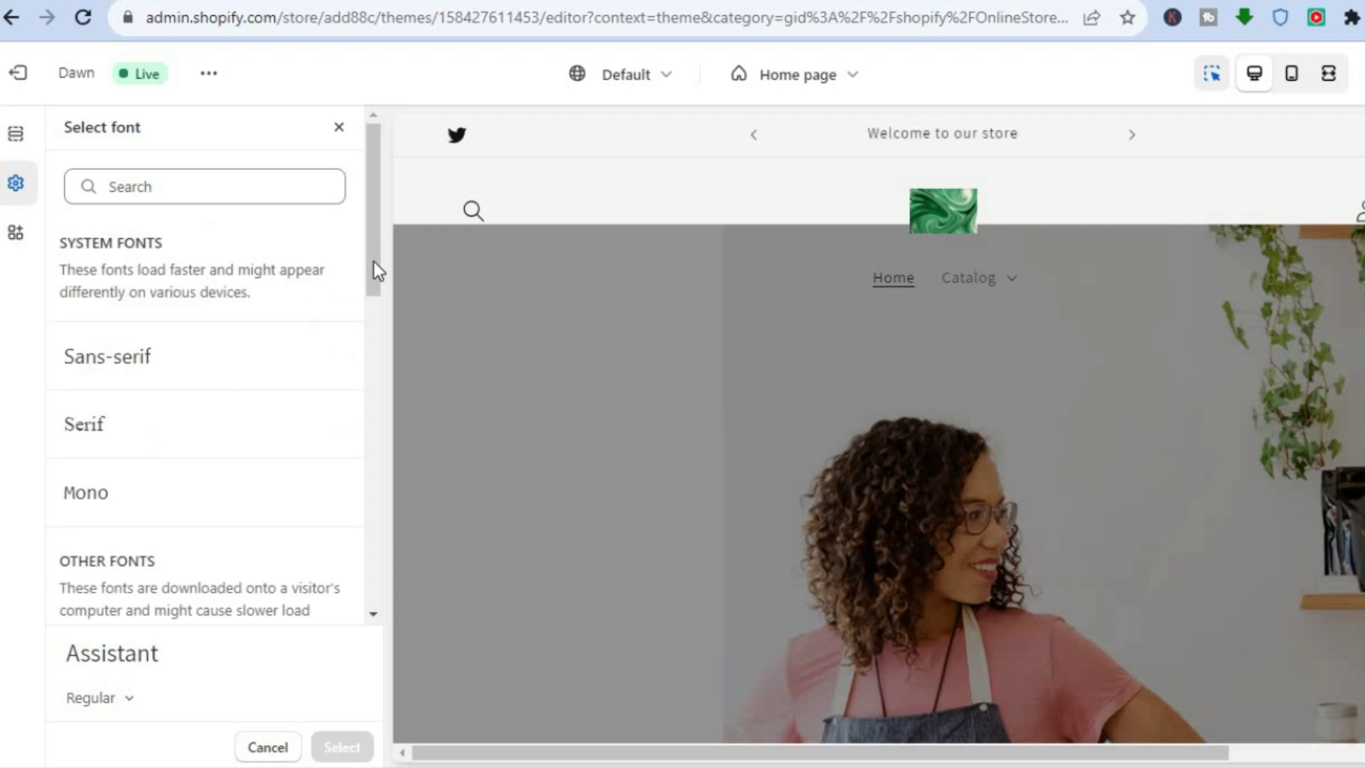
scroll(373, 261, "down", 2)
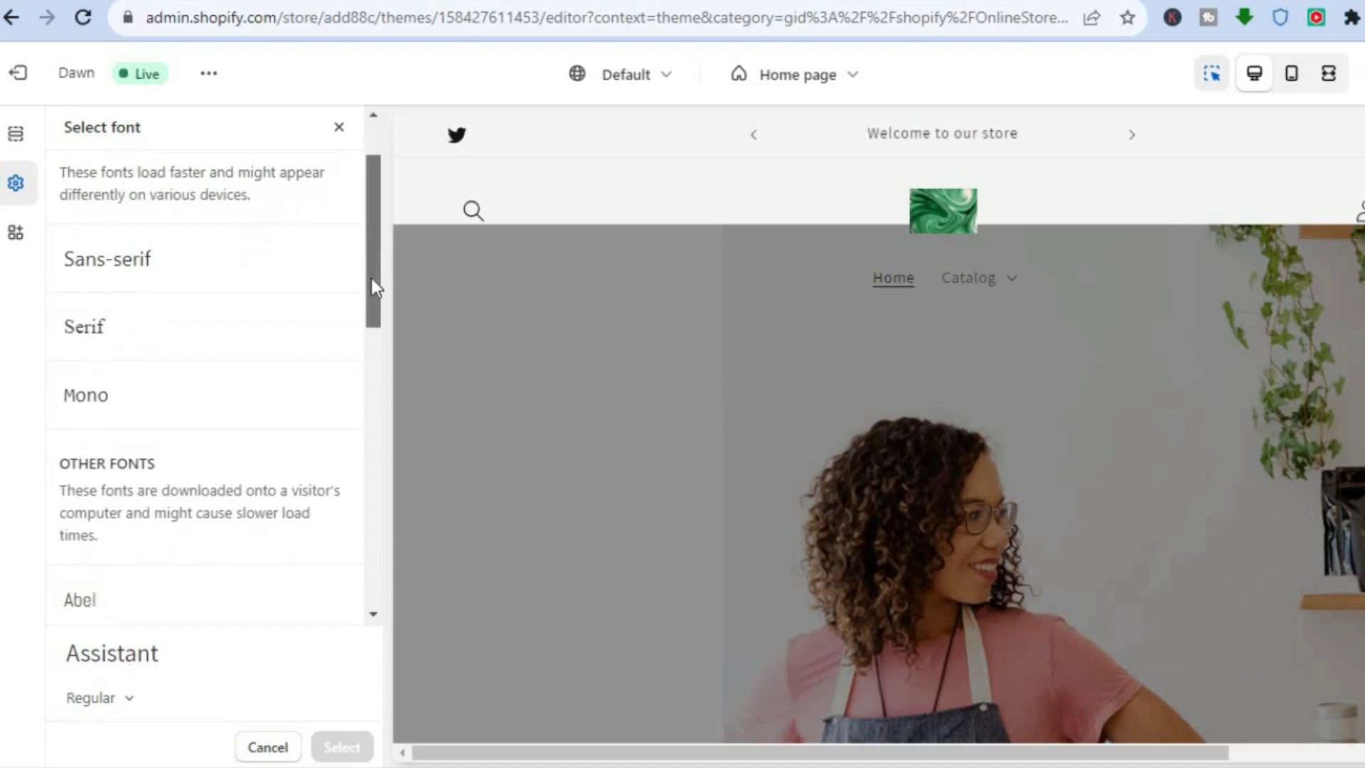
left_click(176, 266)
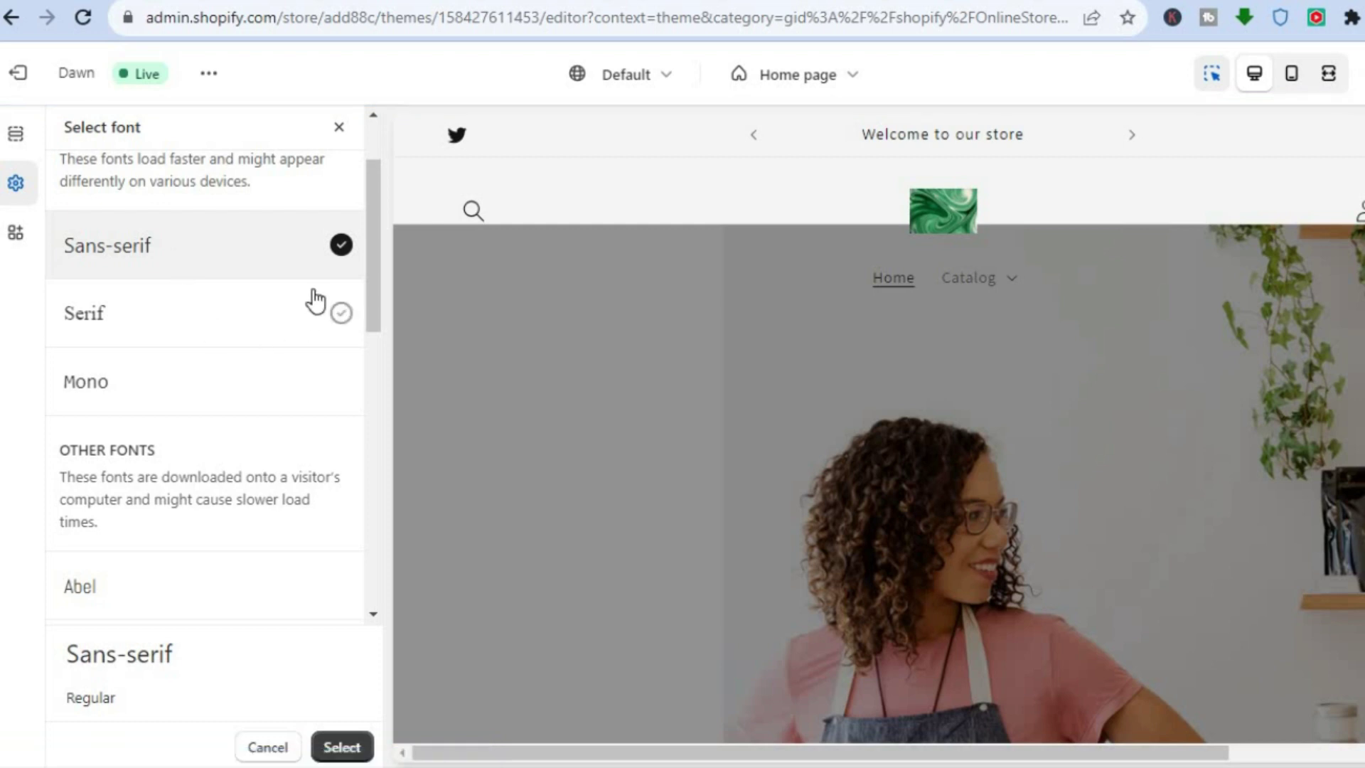
Step: Preview Abril Fatface, Anonymous Pro and Arvo headings, then cancel to keep Assistant
left_click_drag(377, 276, 364, 362)
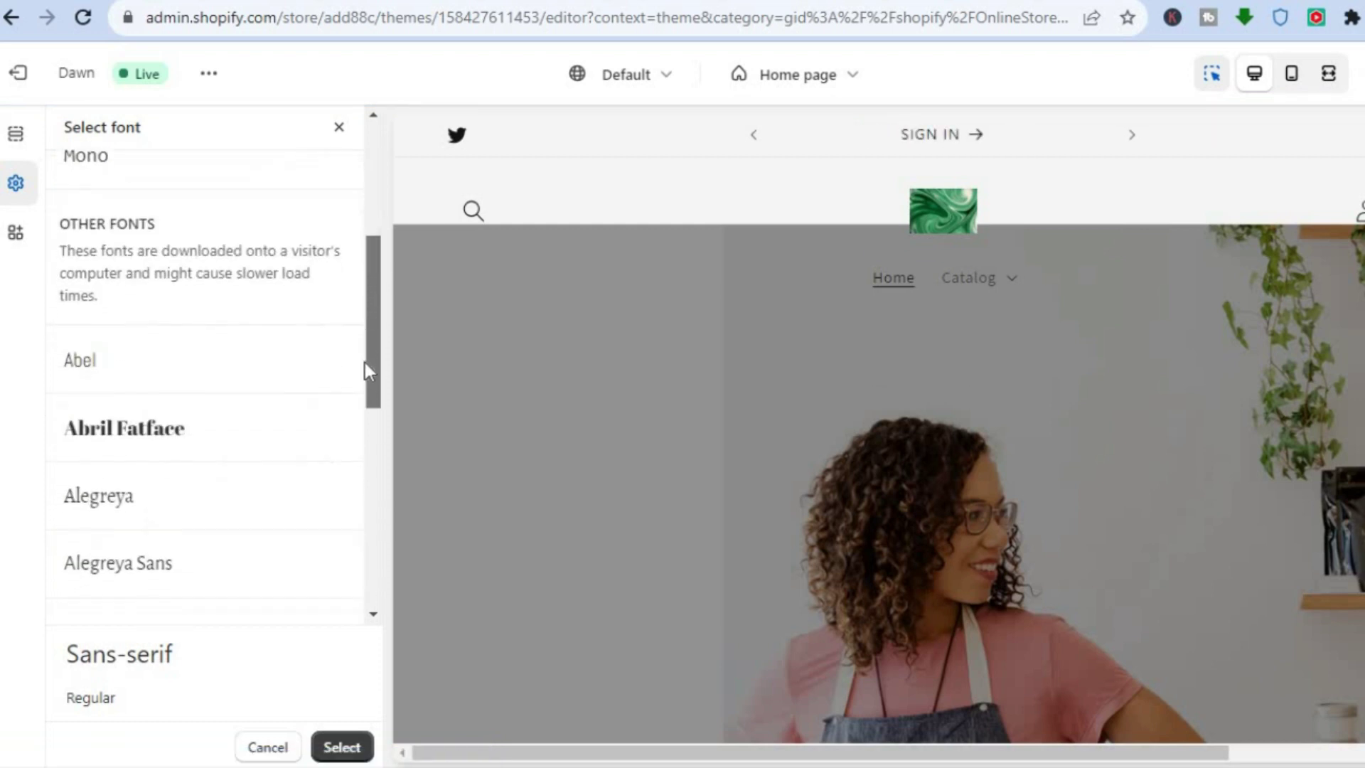
left_click(137, 411)
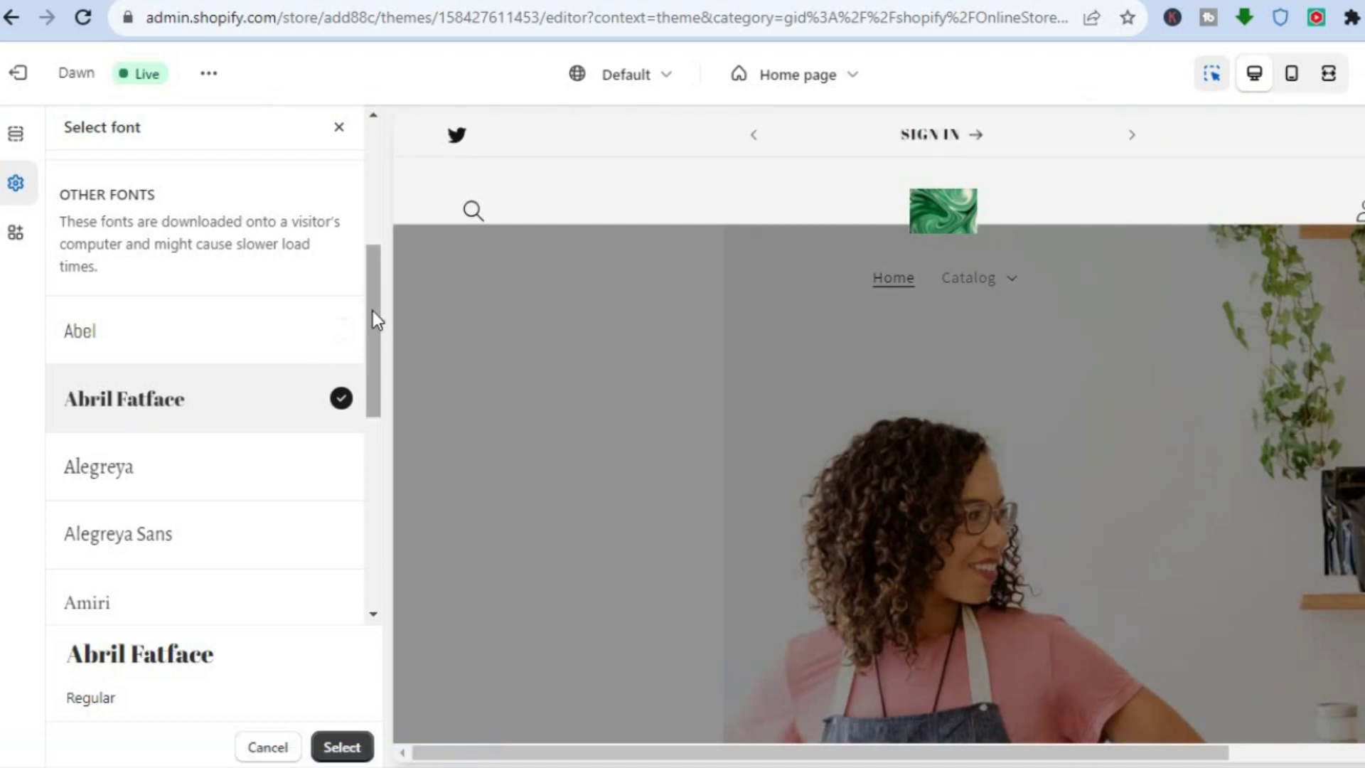
left_click_drag(373, 310, 367, 426)
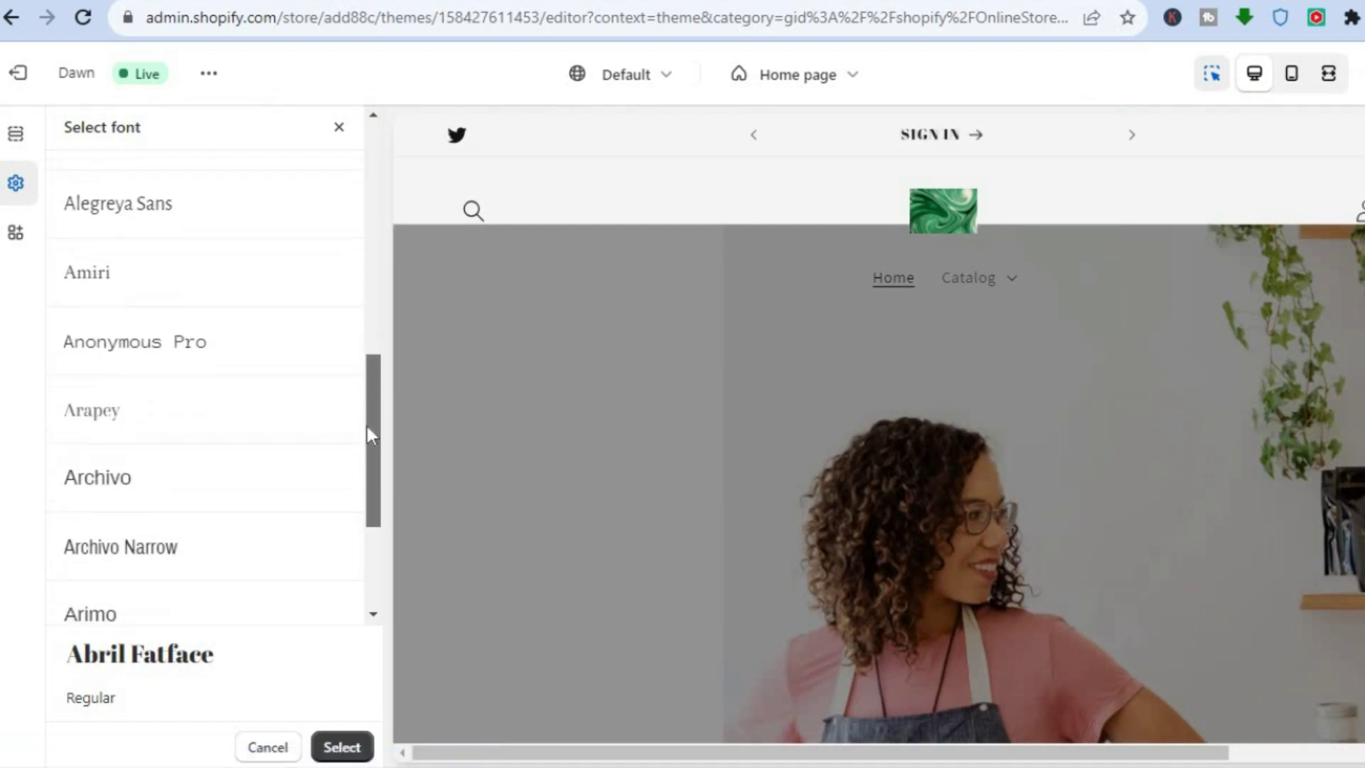
left_click(183, 353)
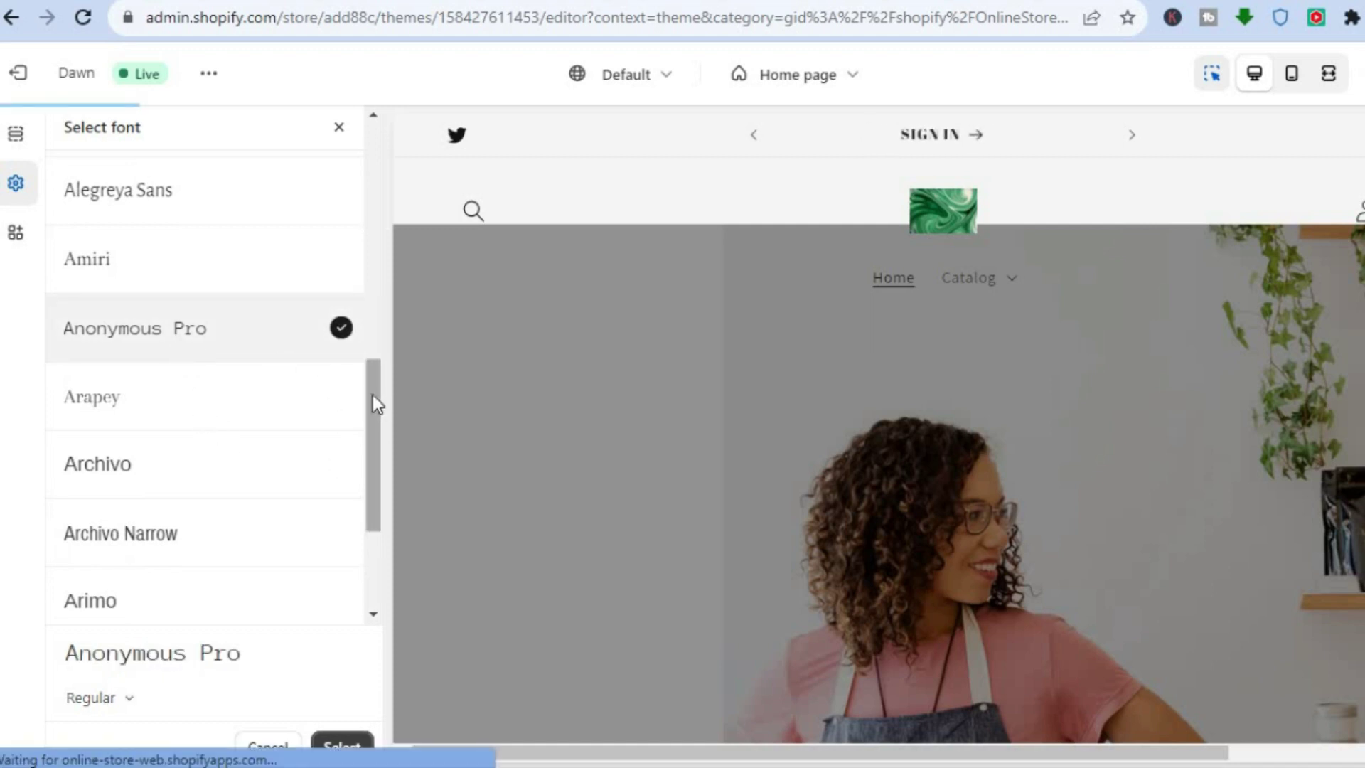
scroll(353, 549, "down", 3)
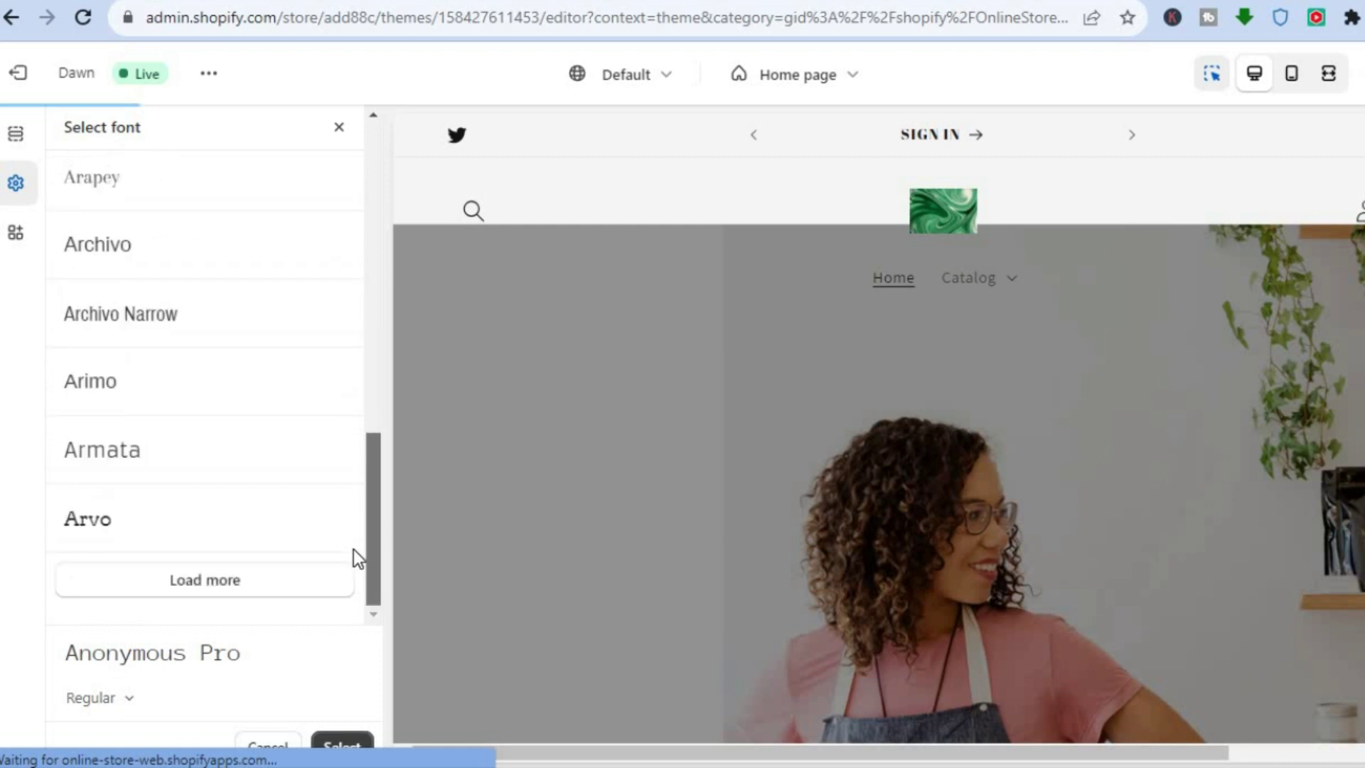
left_click(231, 579)
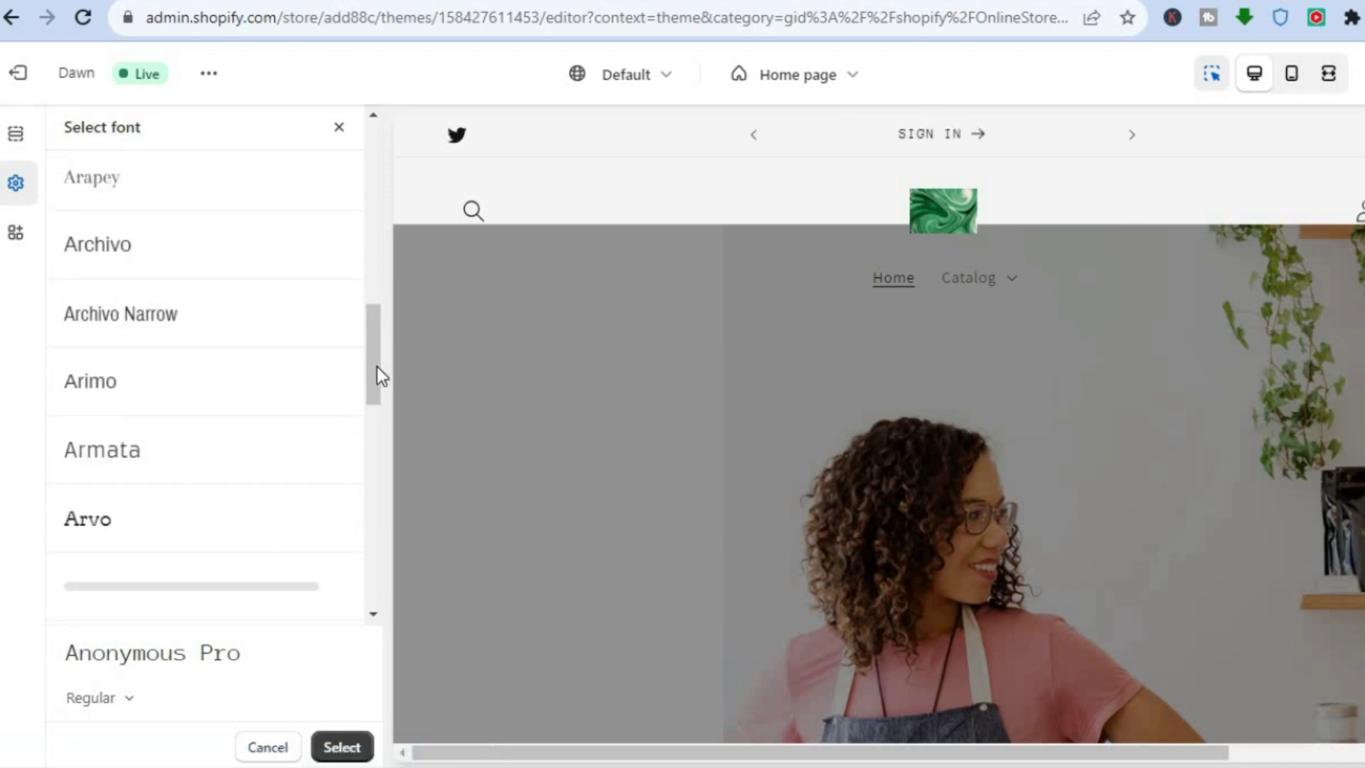
left_click_drag(372, 390, 368, 413)
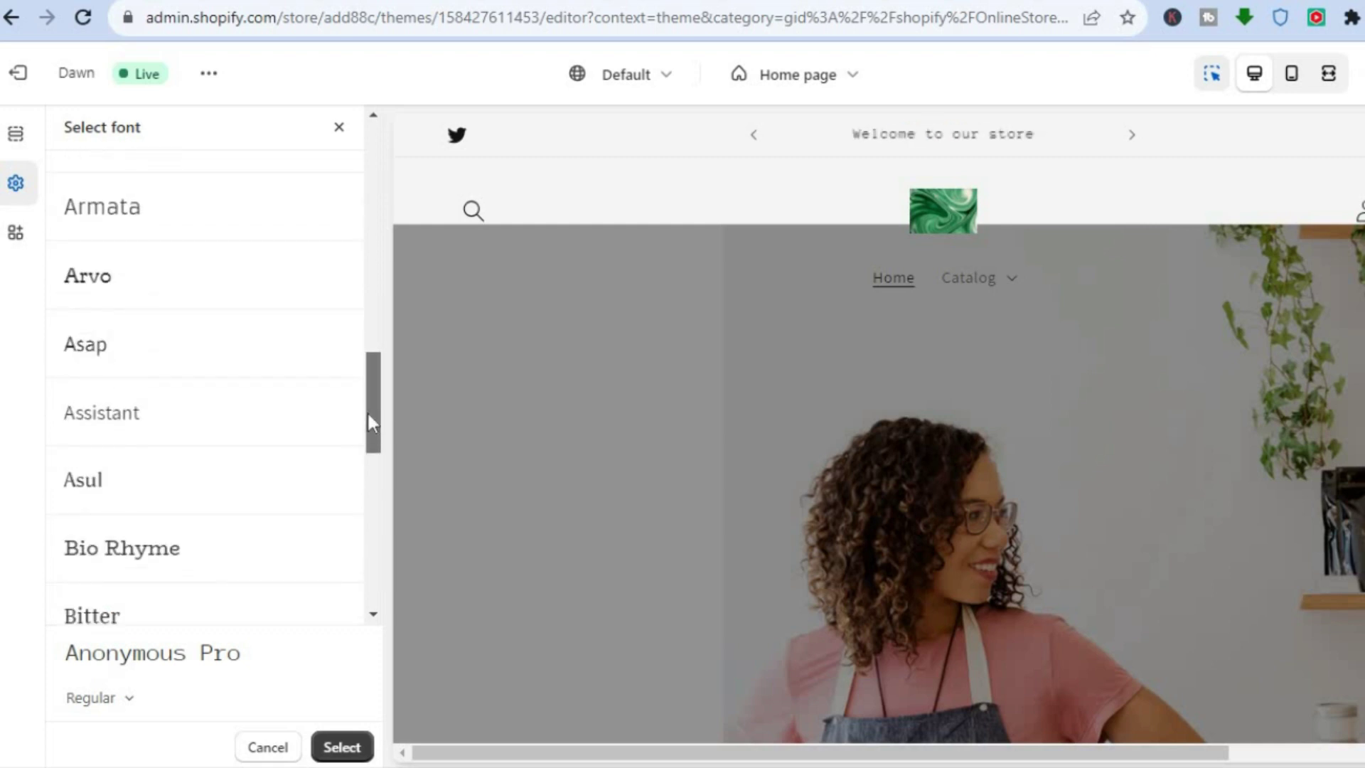
left_click(152, 288)
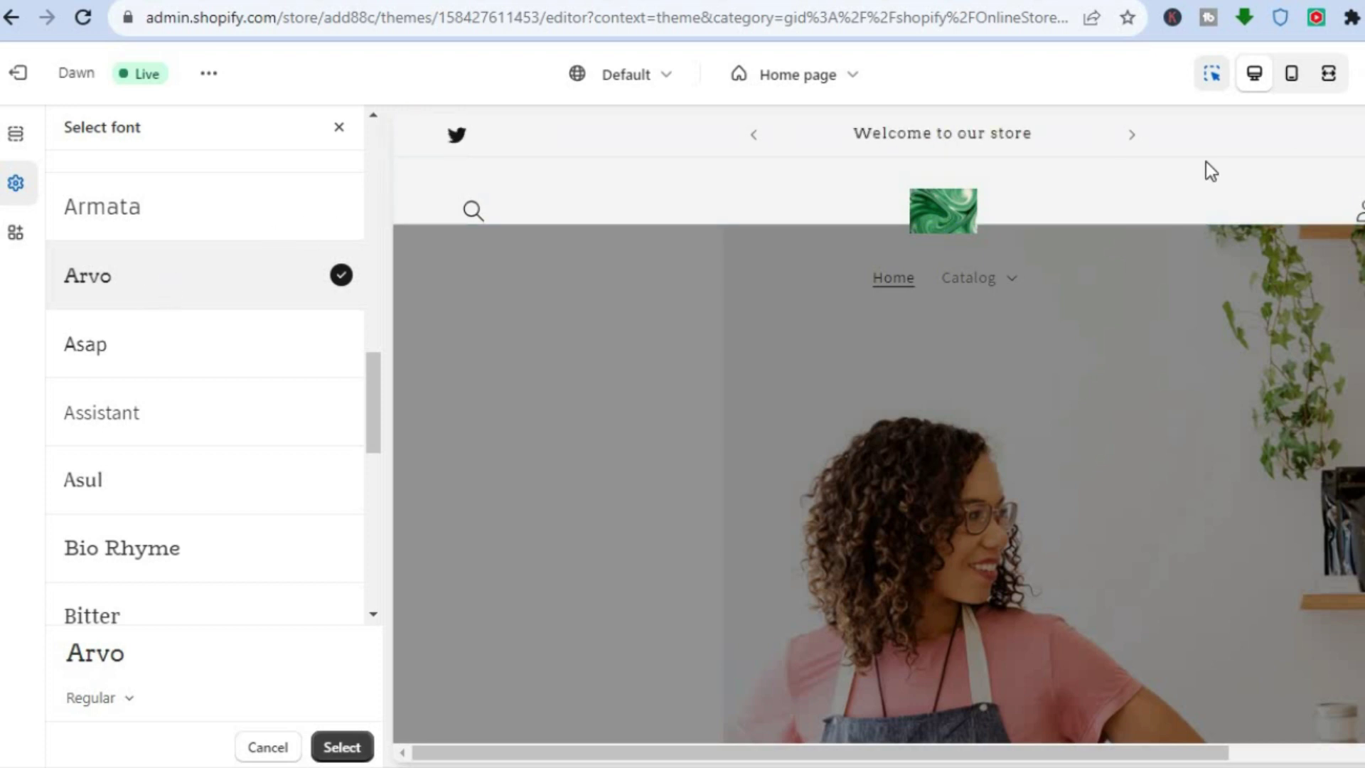
left_click(341, 131)
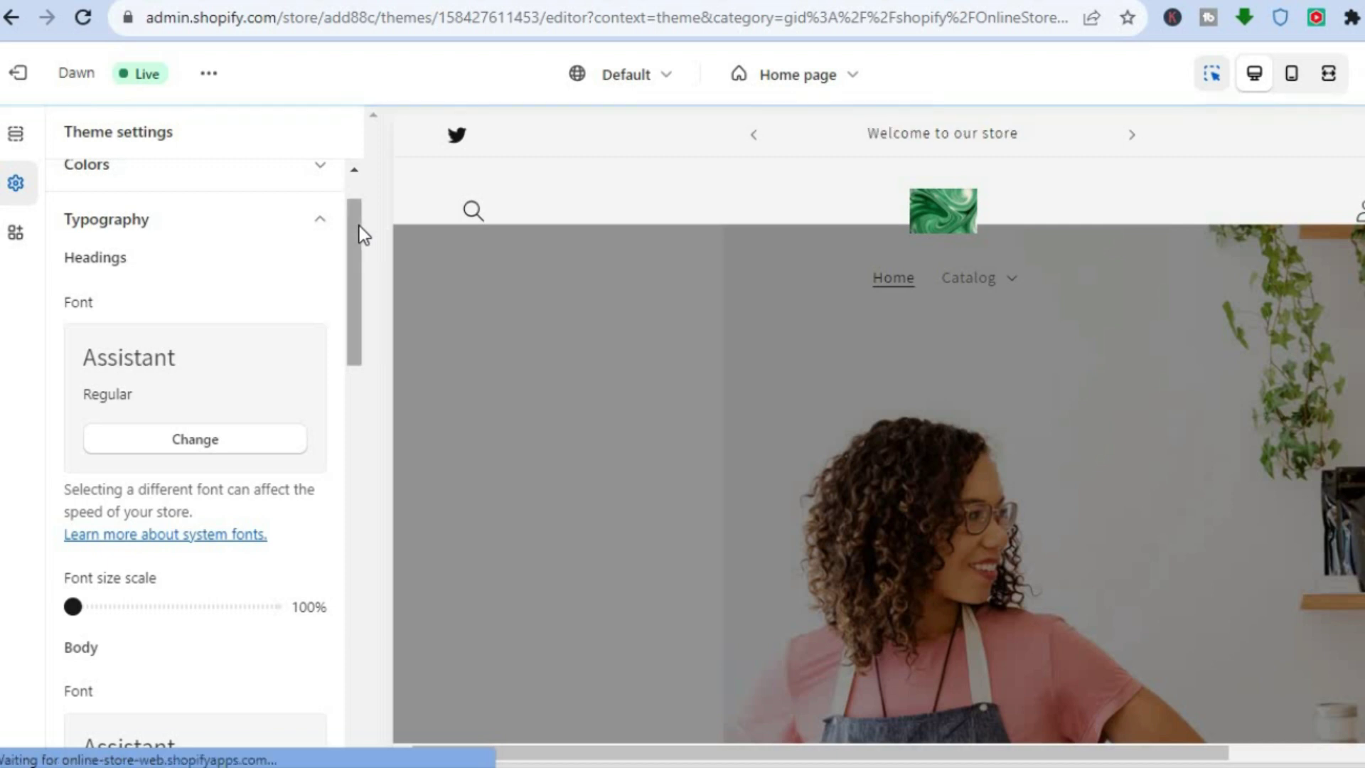
Step: Drag the Headings font size scale slider from 100% up to 115%
scroll(358, 285, "down", 4)
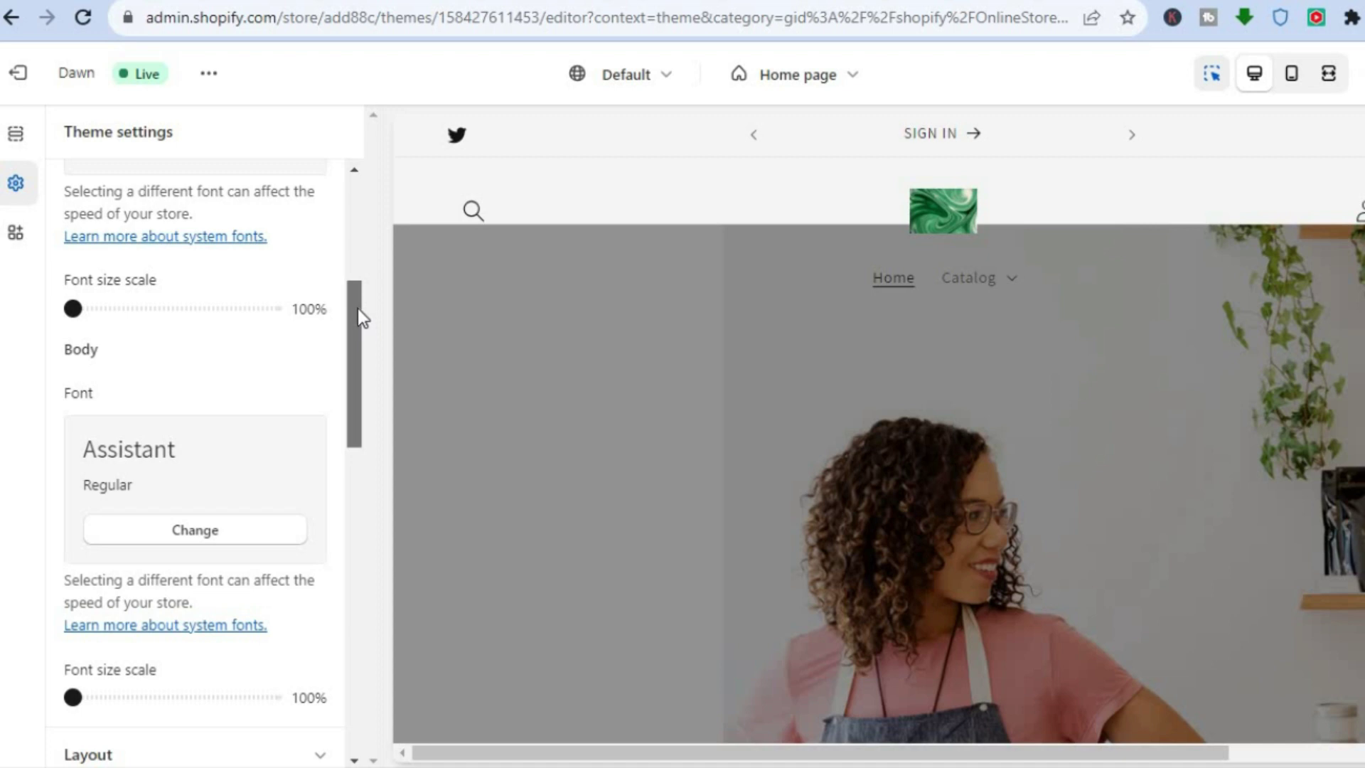
left_click_drag(357, 309, 356, 313)
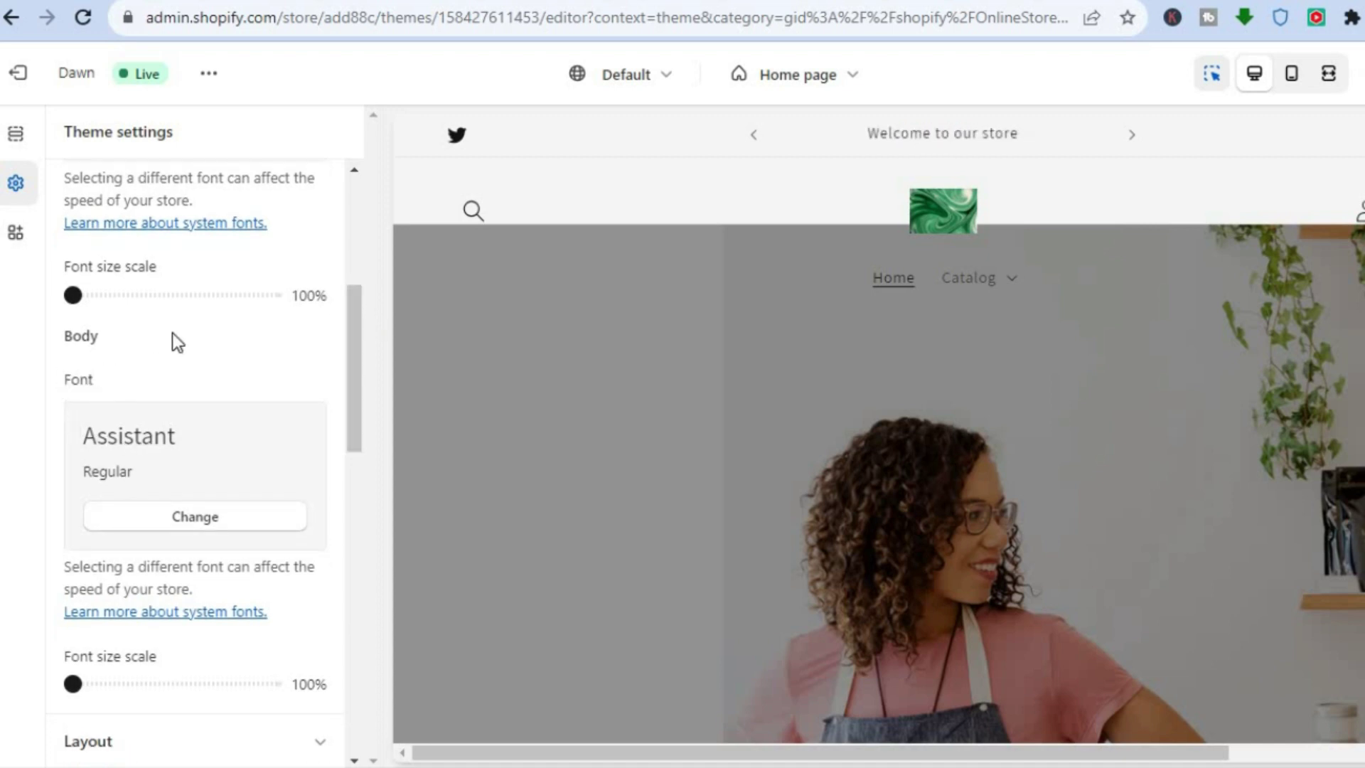
left_click_drag(356, 339, 357, 295)
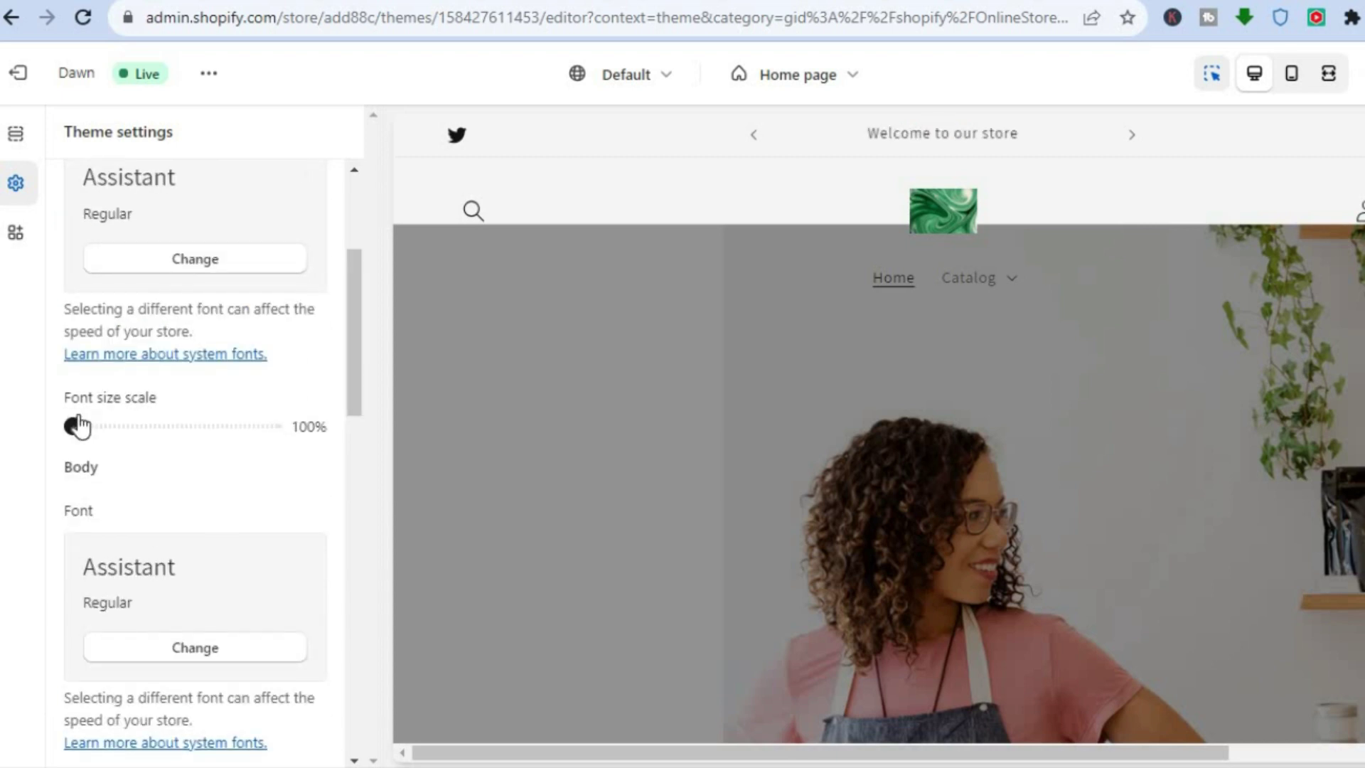
left_click_drag(74, 425, 134, 423)
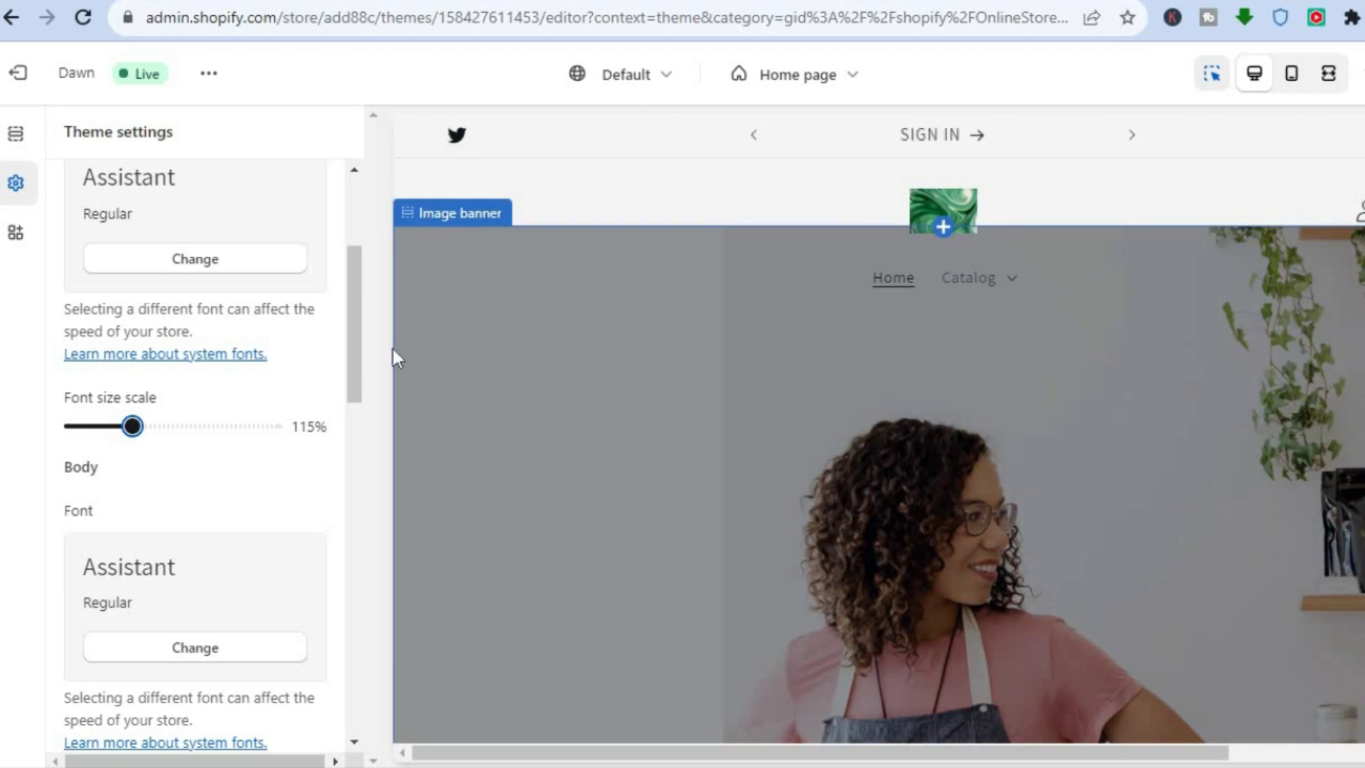
left_click_drag(356, 339, 356, 224)
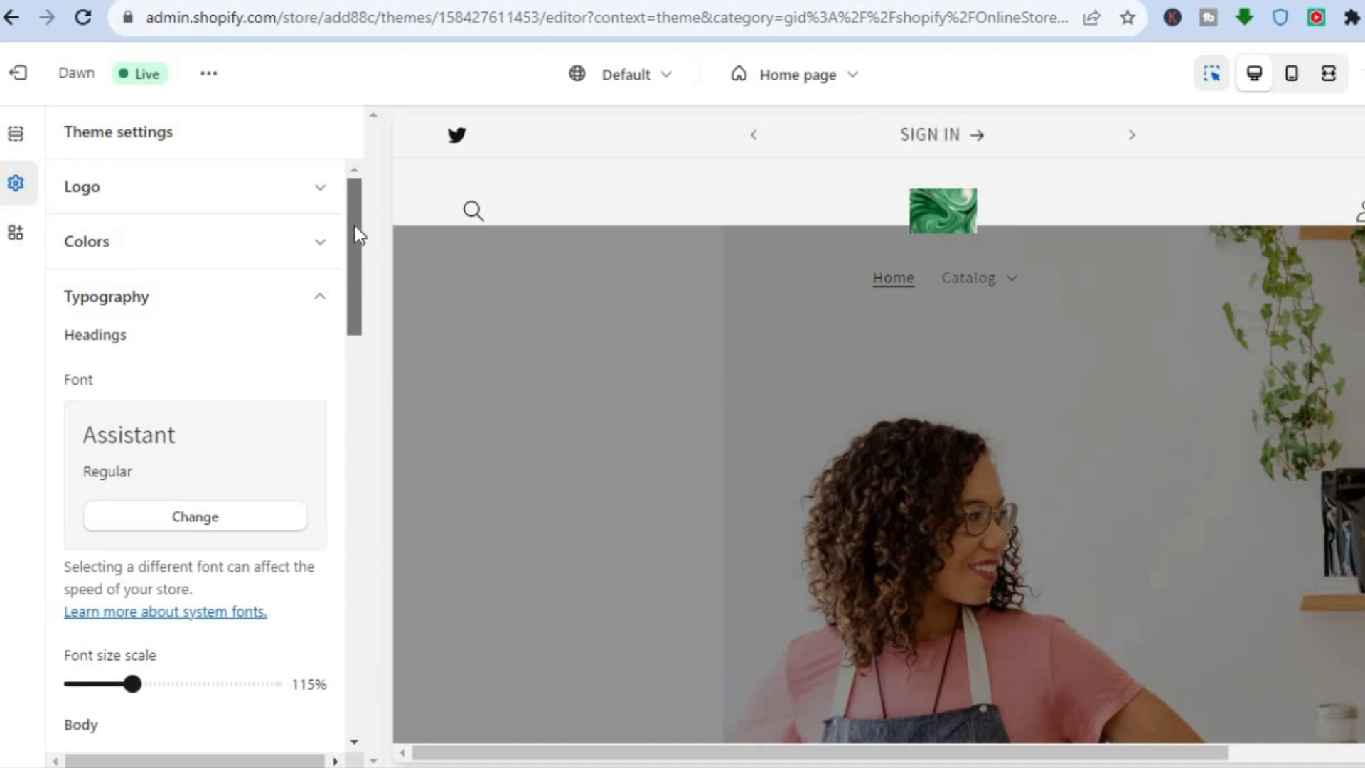
Step: In the Header section, set Desktop logo position to Middle center after trying Top left
left_click(18, 146)
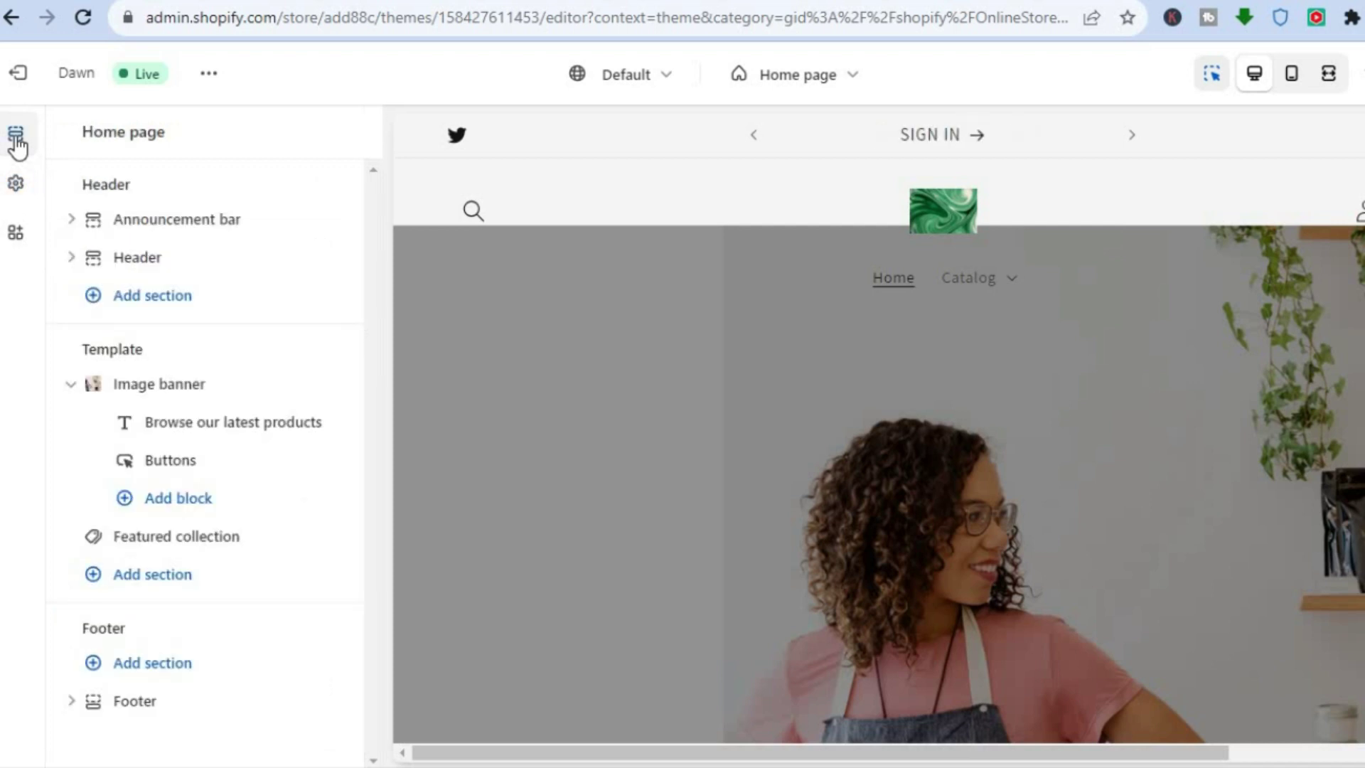
left_click(111, 263)
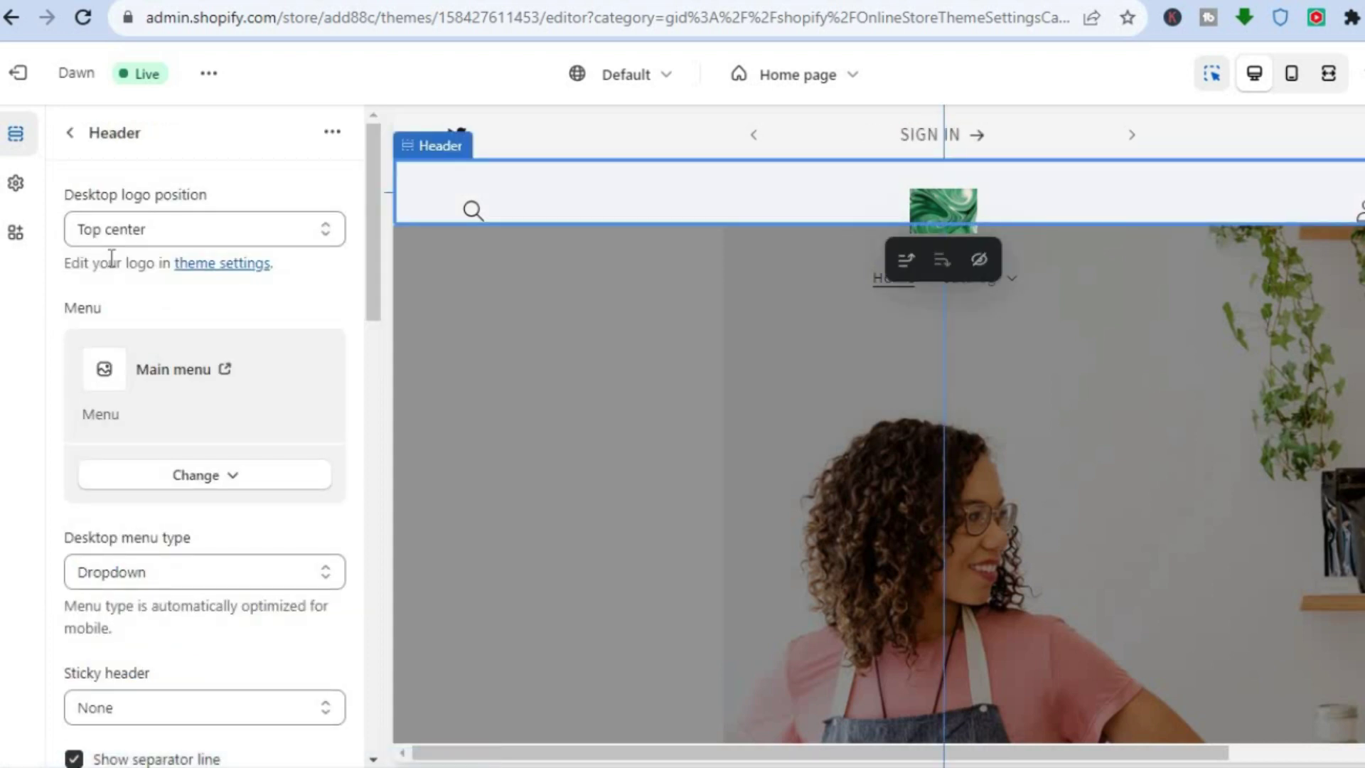
left_click(151, 234)
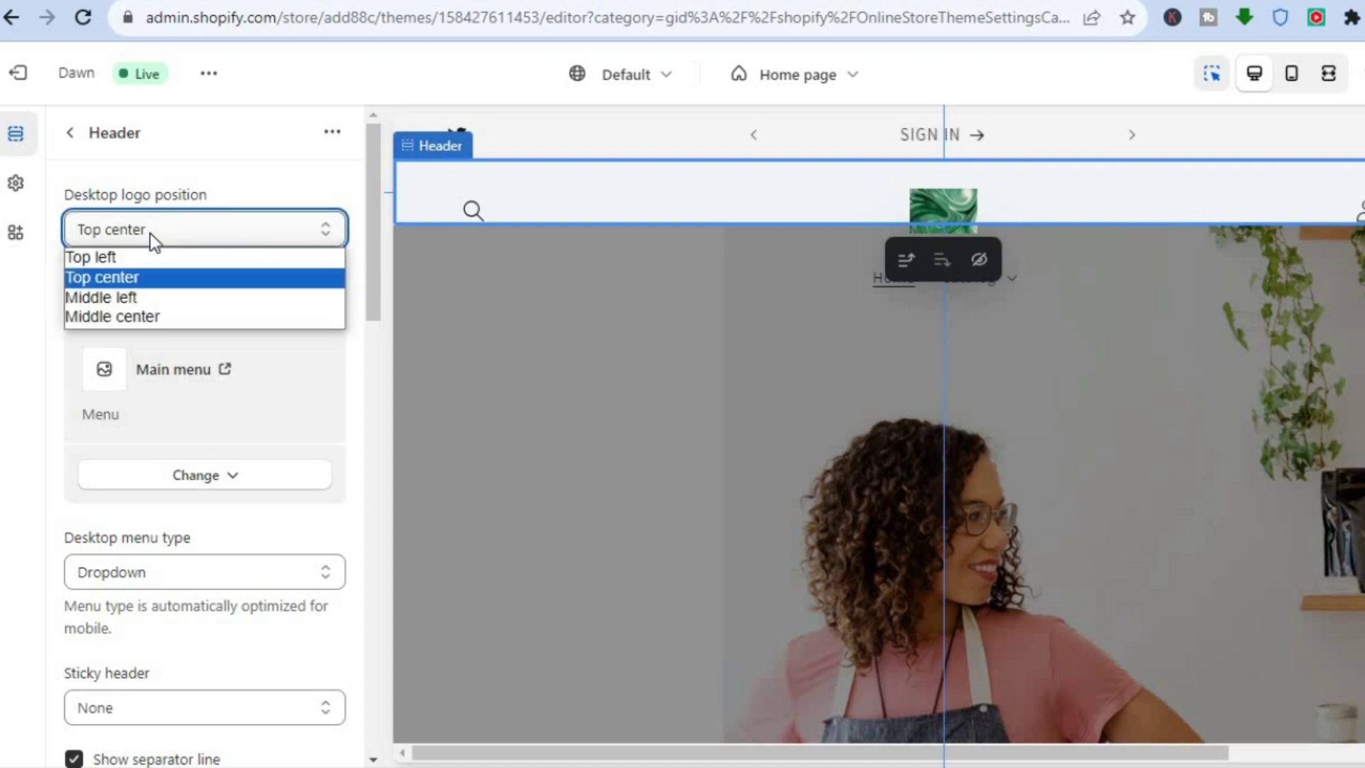
left_click(121, 254)
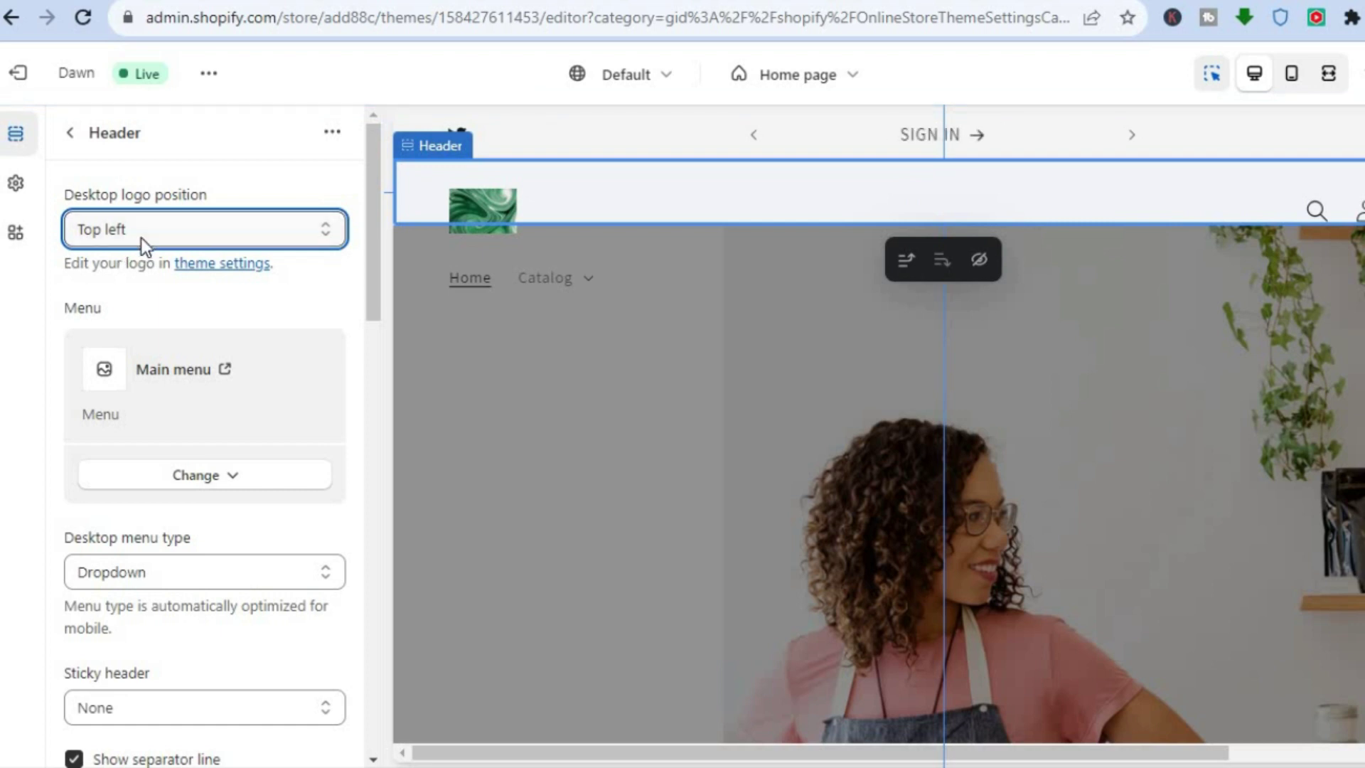
left_click(142, 238)
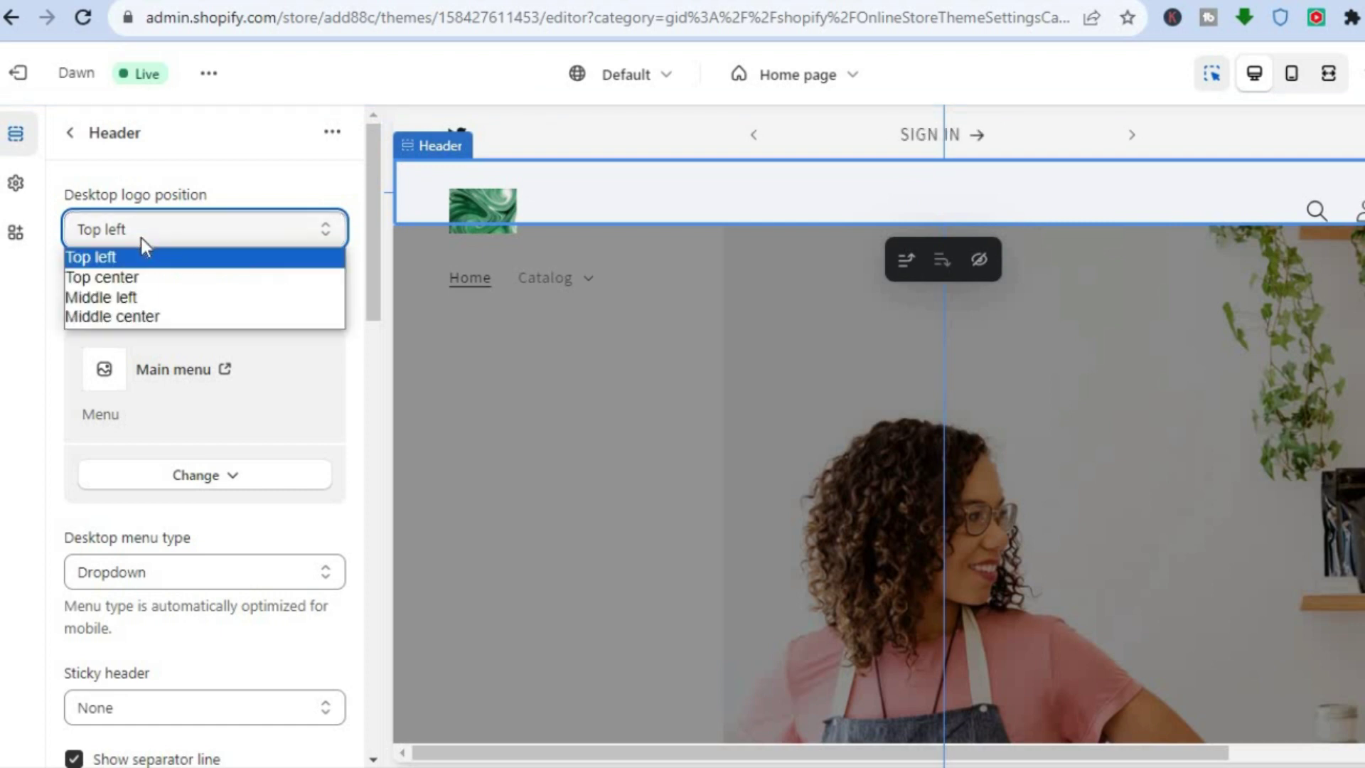
left_click(131, 313)
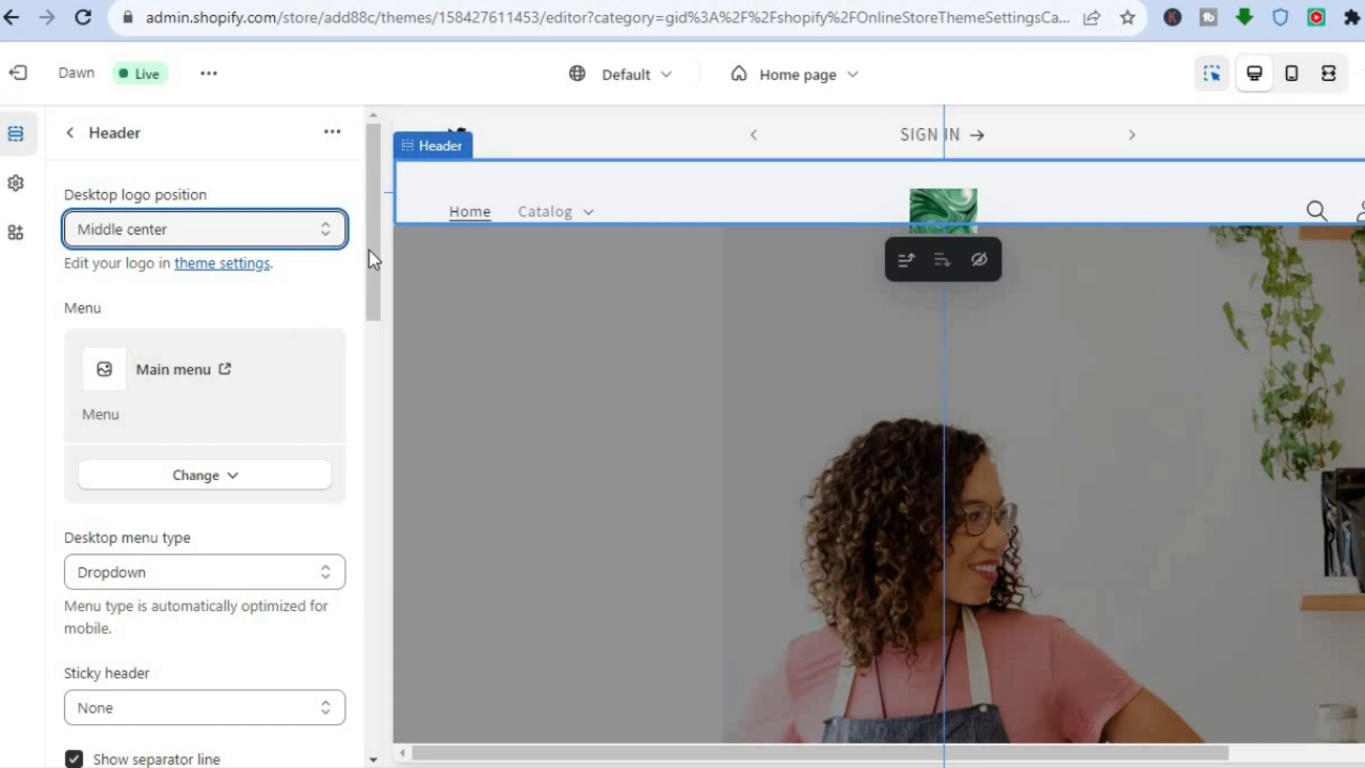
left_click_drag(369, 250, 369, 280)
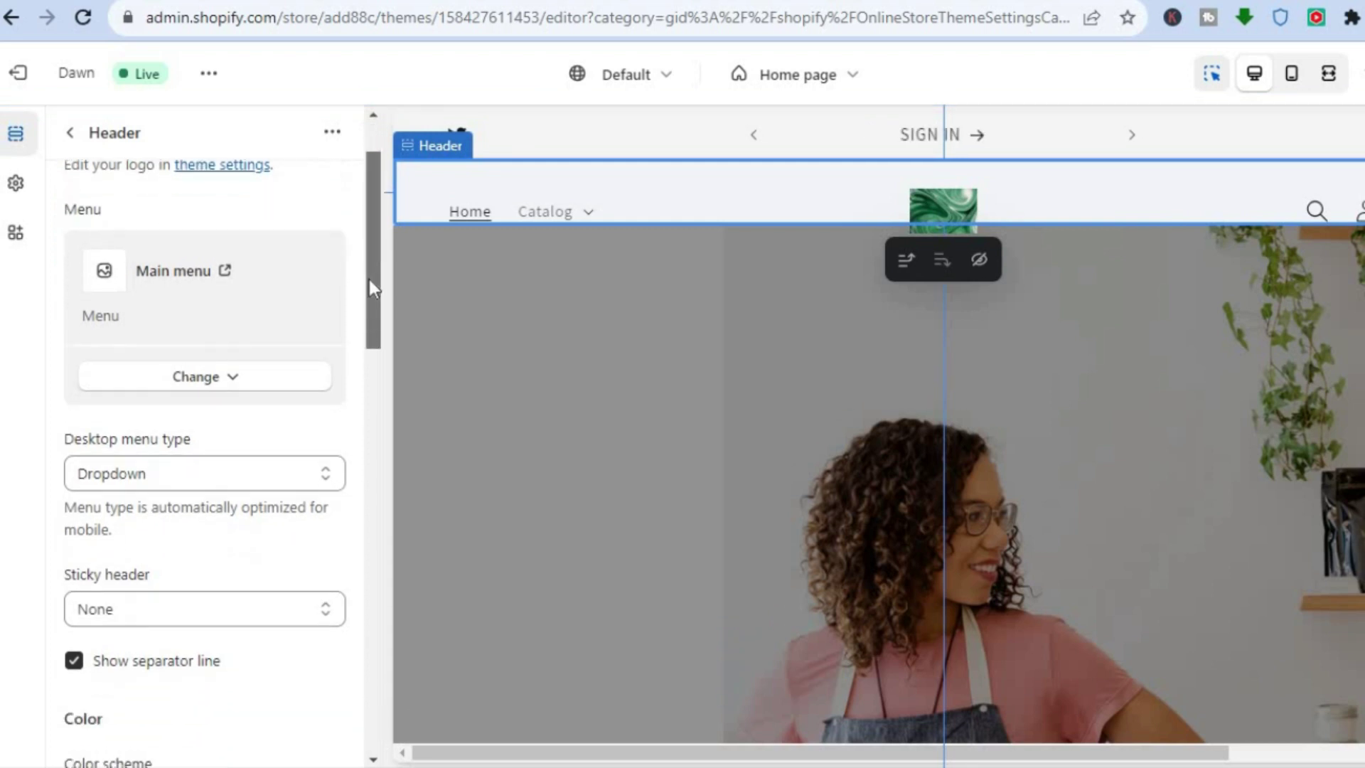
Step: Check the header menu replacement options and dismiss them, keeping Main menu
left_click(204, 378)
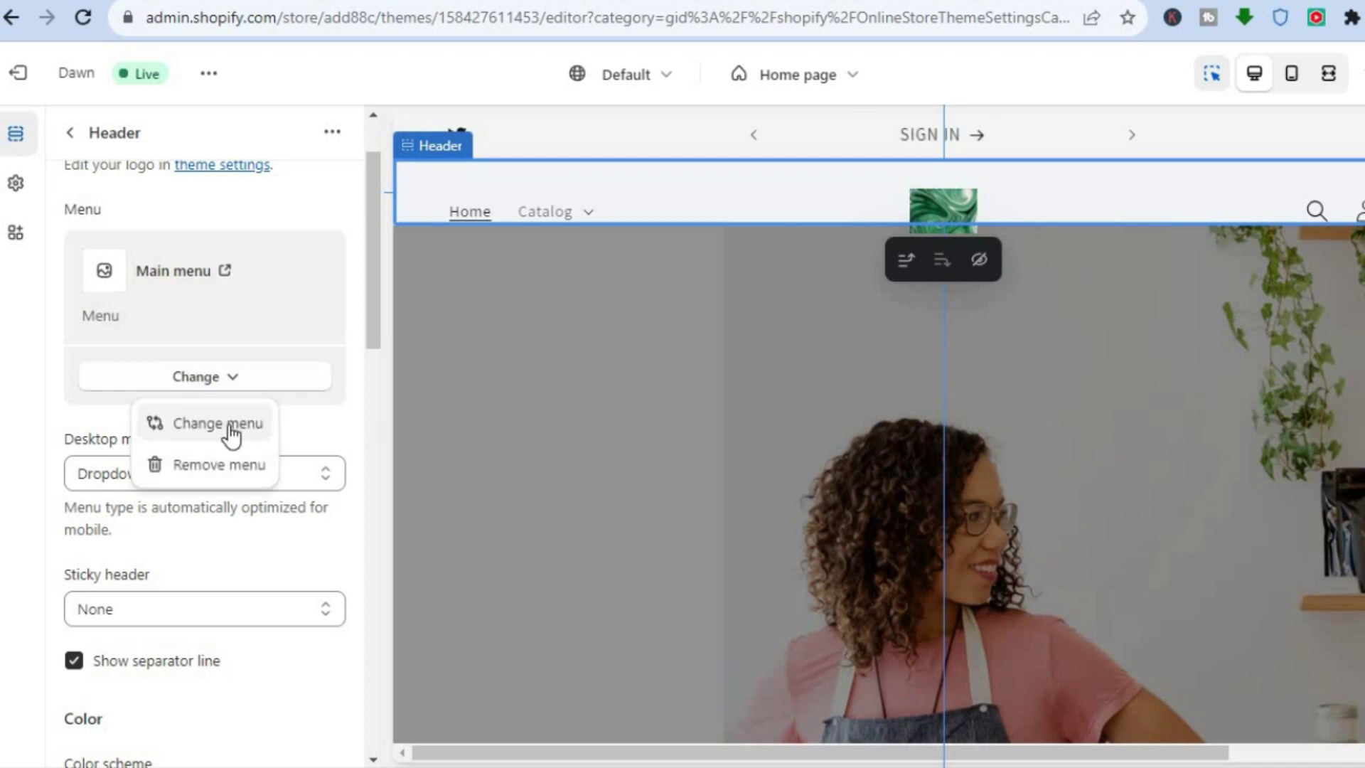
left_click(225, 377)
left_click_drag(377, 298, 372, 335)
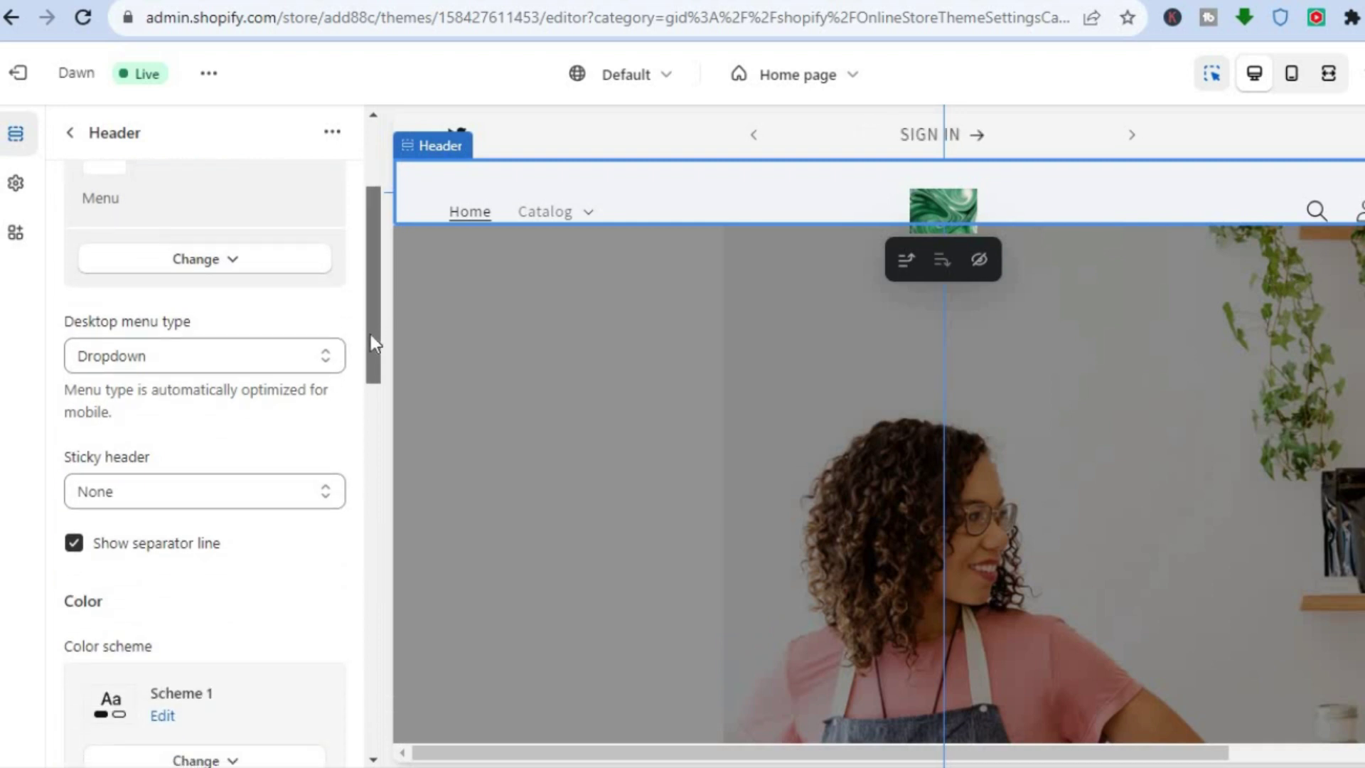
left_click(580, 212)
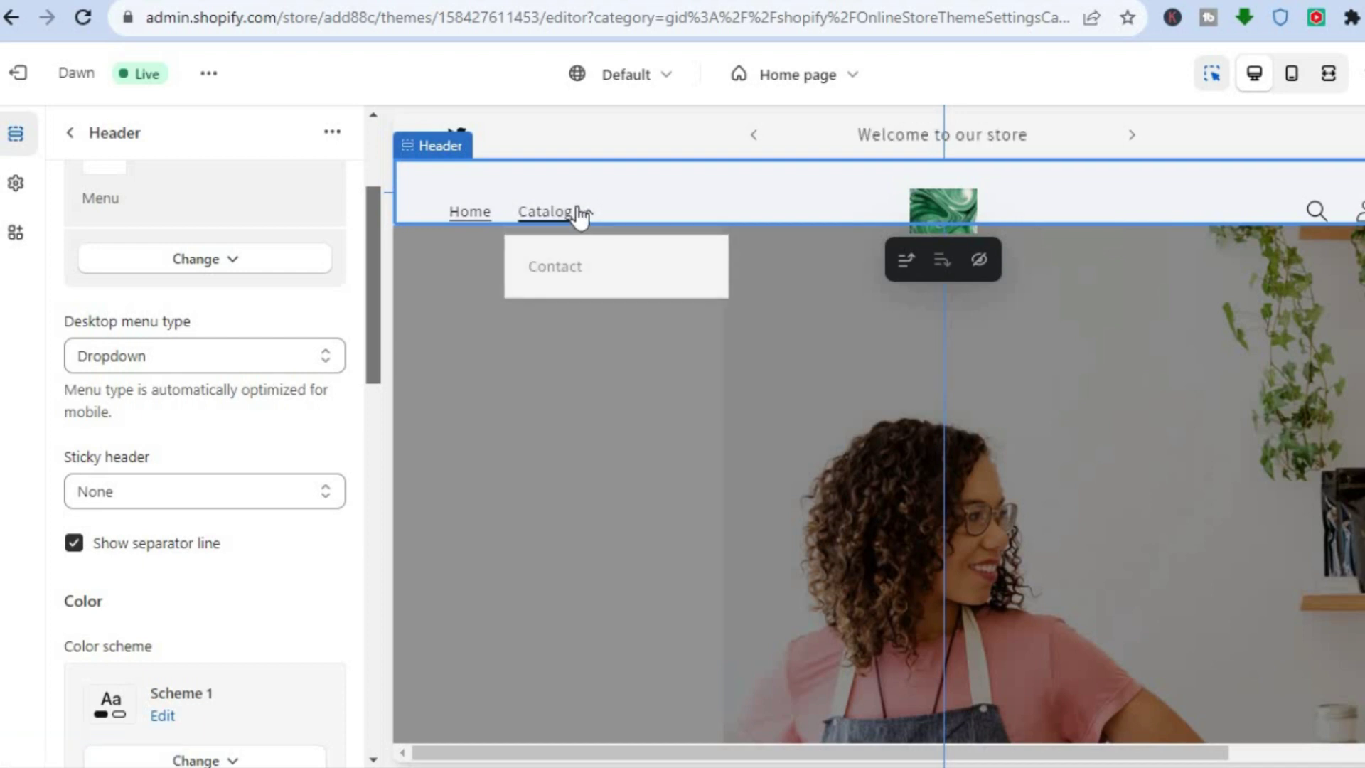
left_click(325, 353)
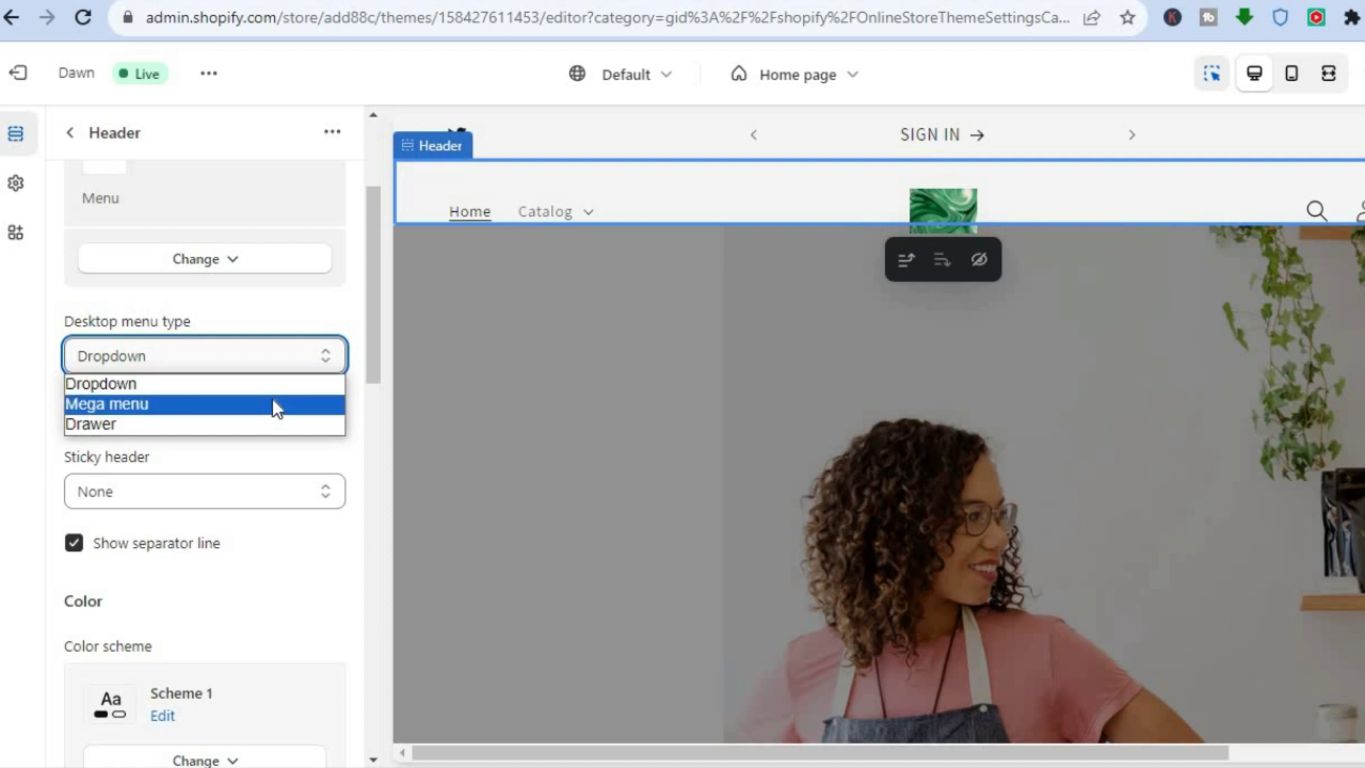
left_click(199, 426)
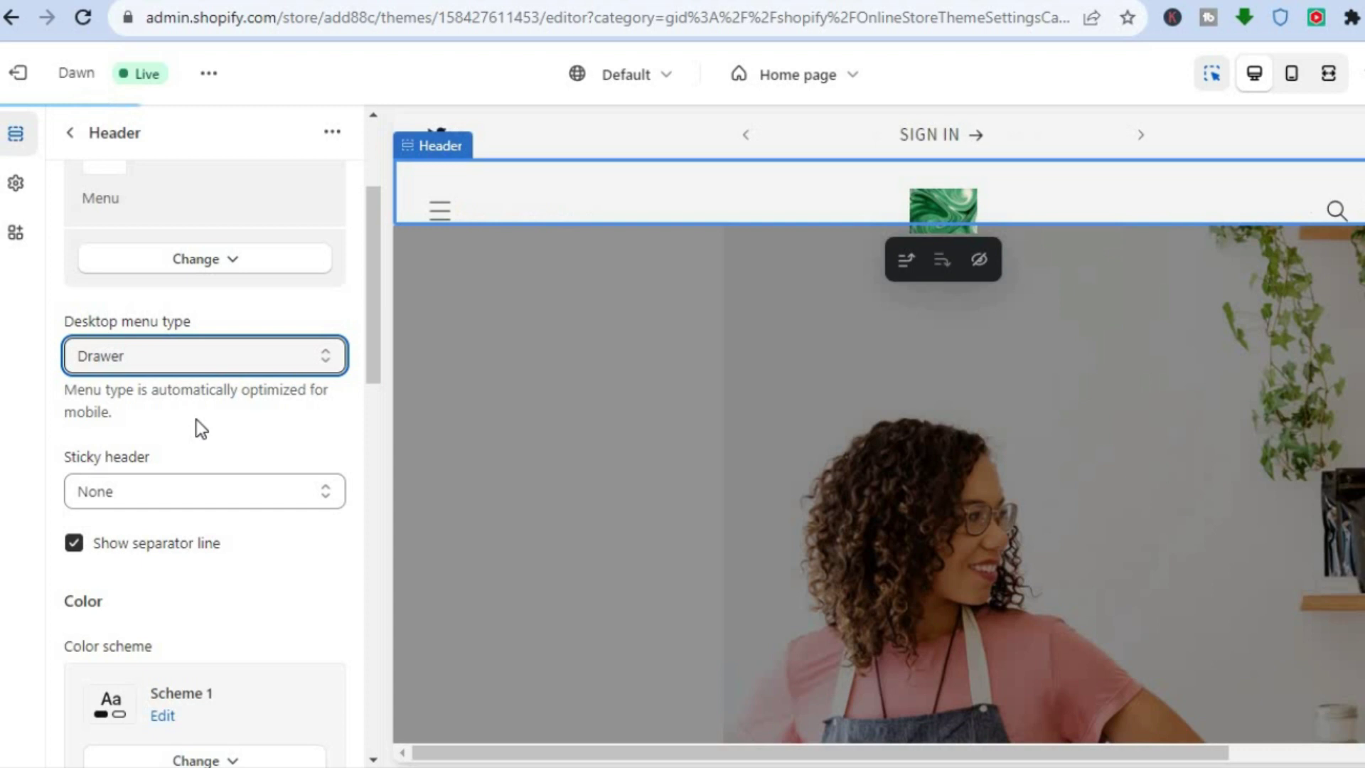
left_click(439, 213)
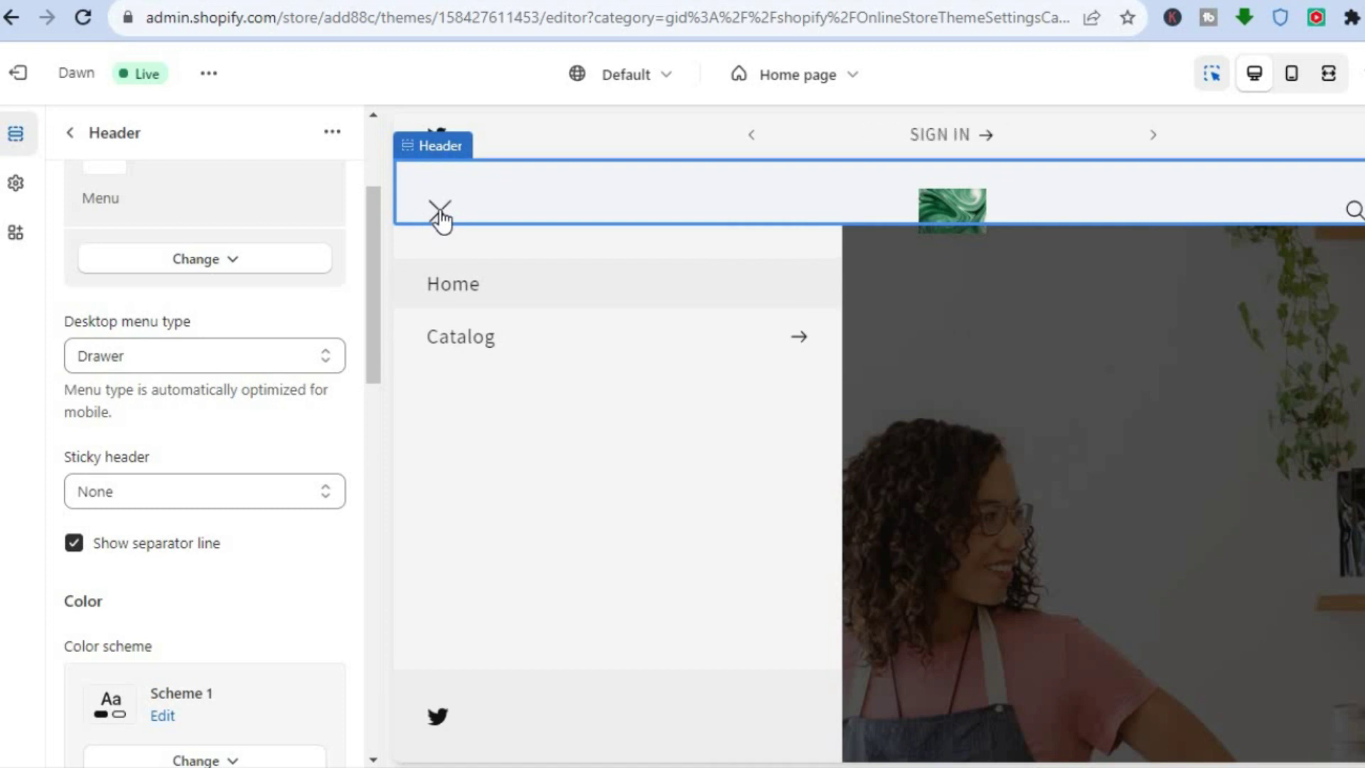
left_click(440, 214)
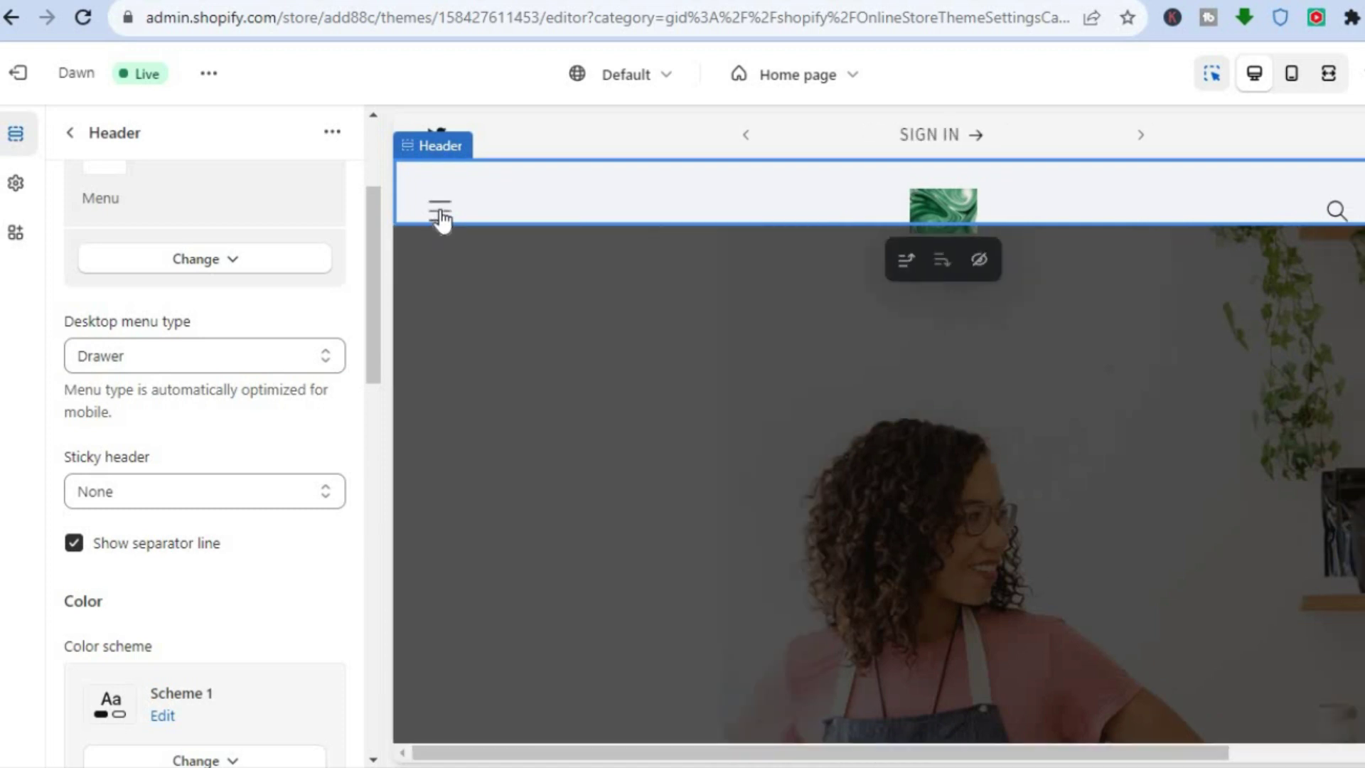
left_click(307, 358)
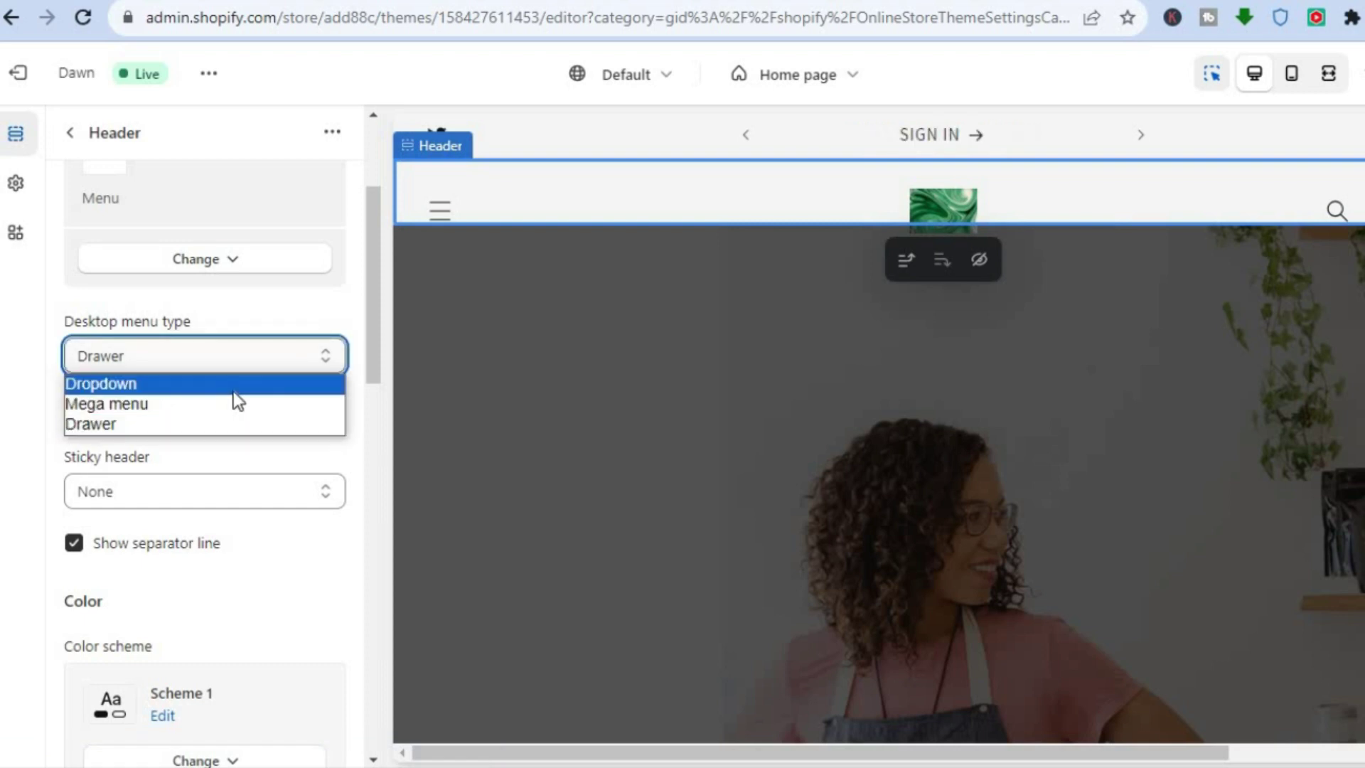
left_click(233, 390)
left_click_drag(370, 326, 366, 367)
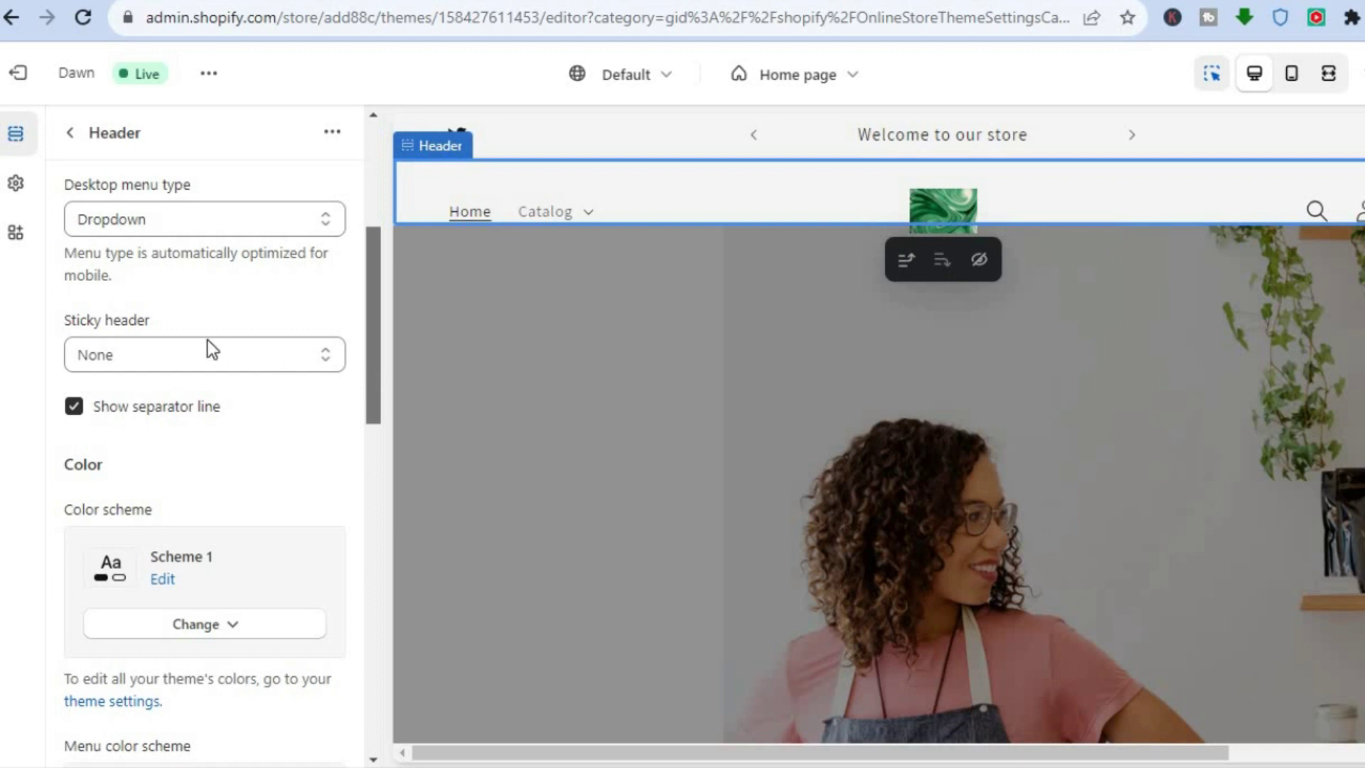
left_click(257, 357)
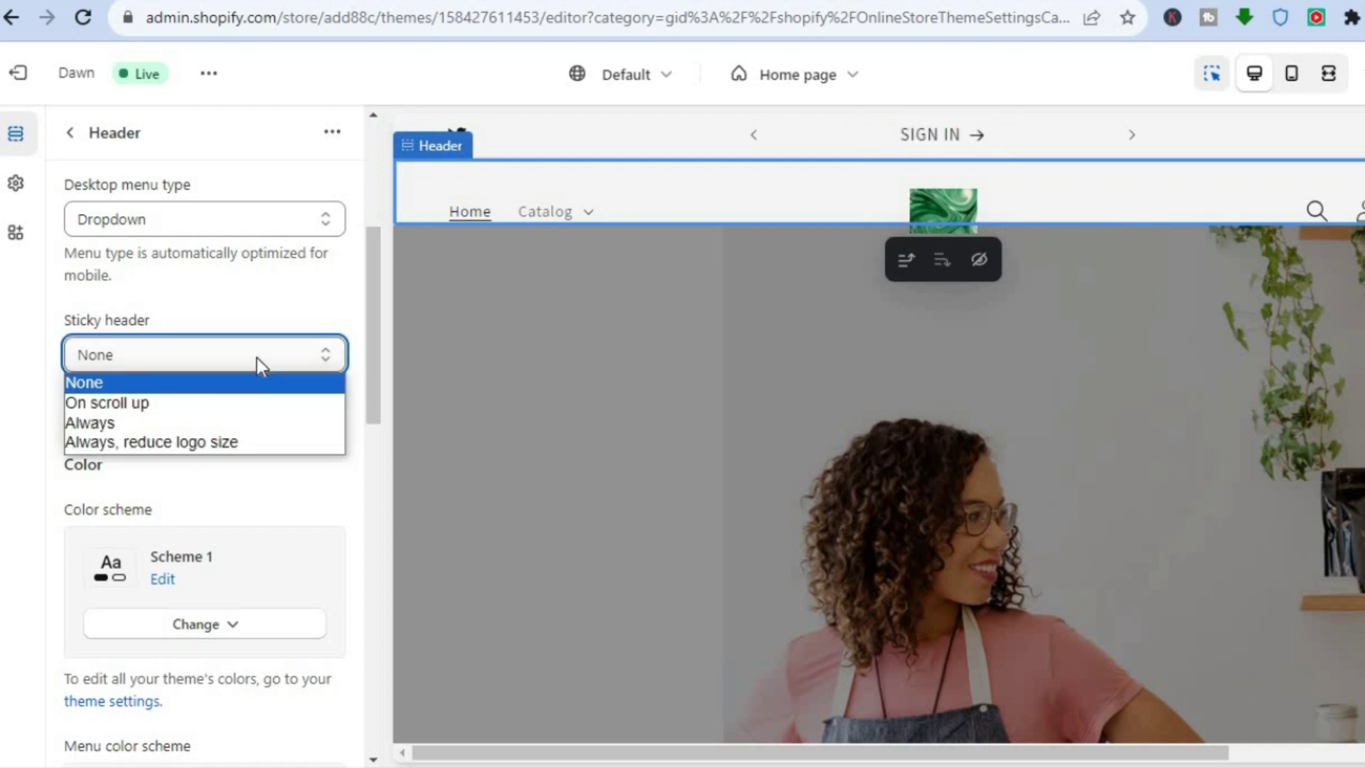
left_click(197, 427)
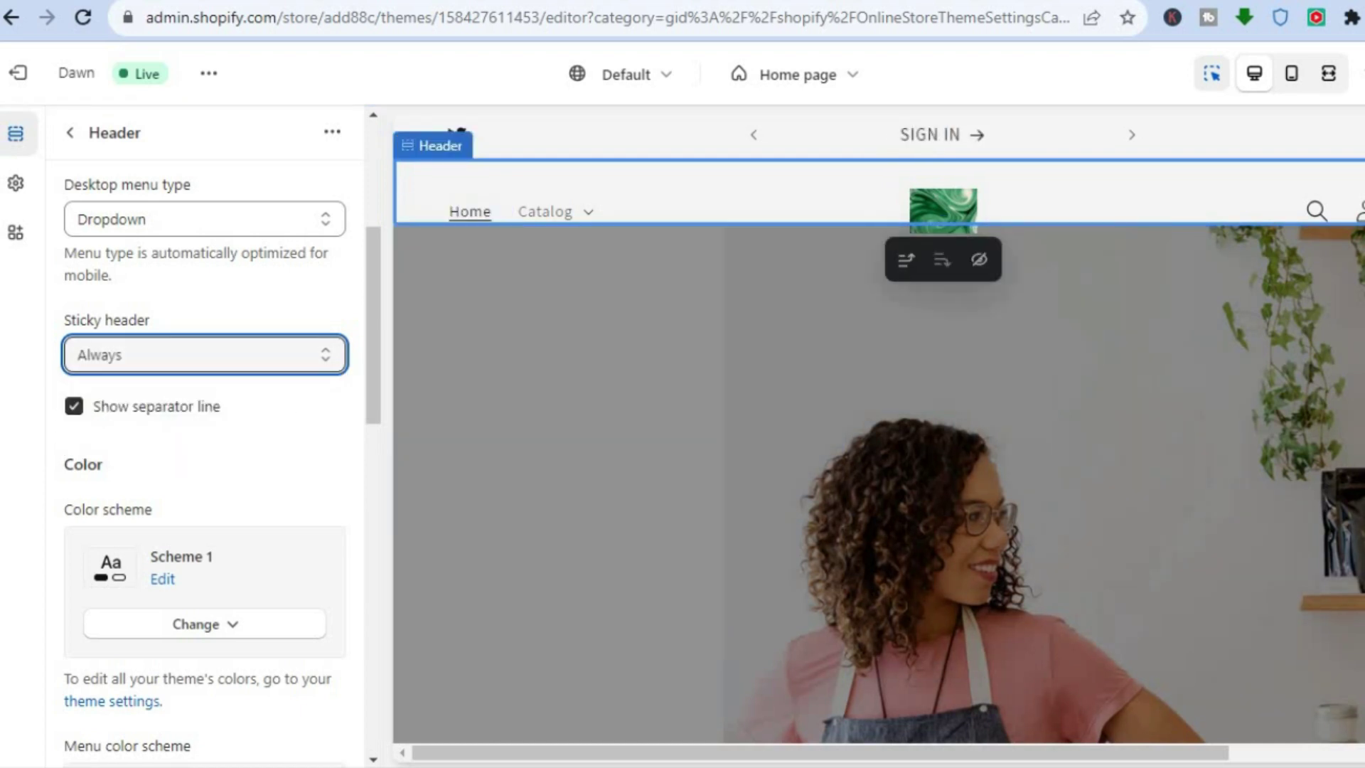
scroll(879, 429, "down", 3)
scroll(1204, 160, "up", 3)
left_click(288, 352)
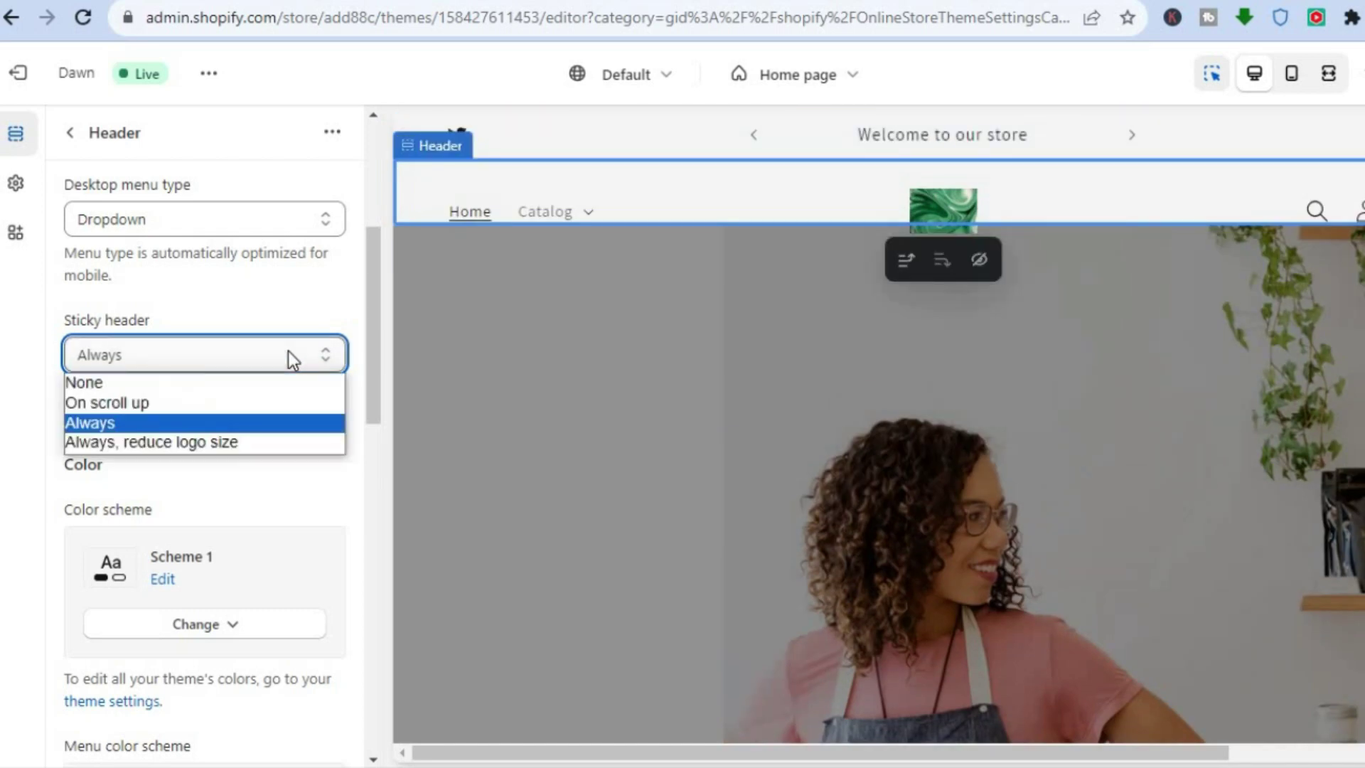
left_click(239, 404)
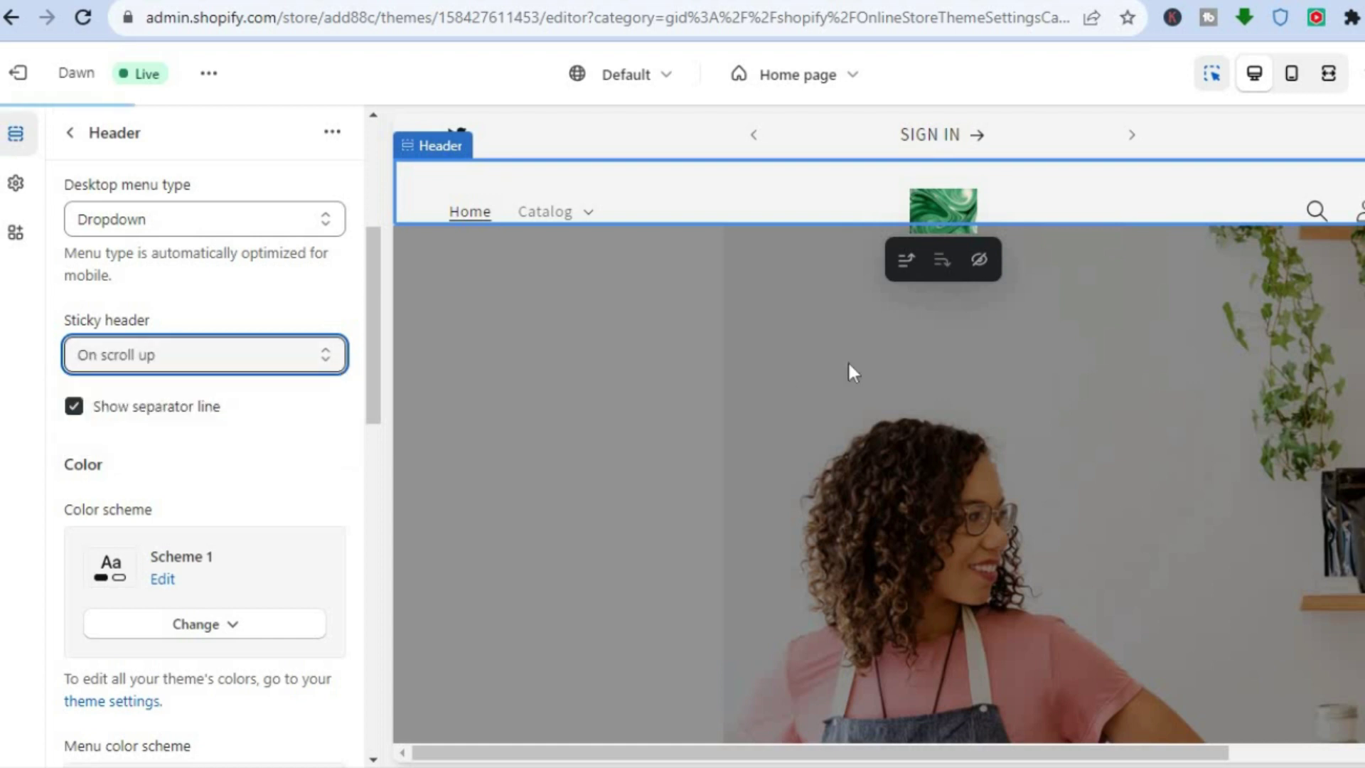
scroll(924, 427, "down", 3)
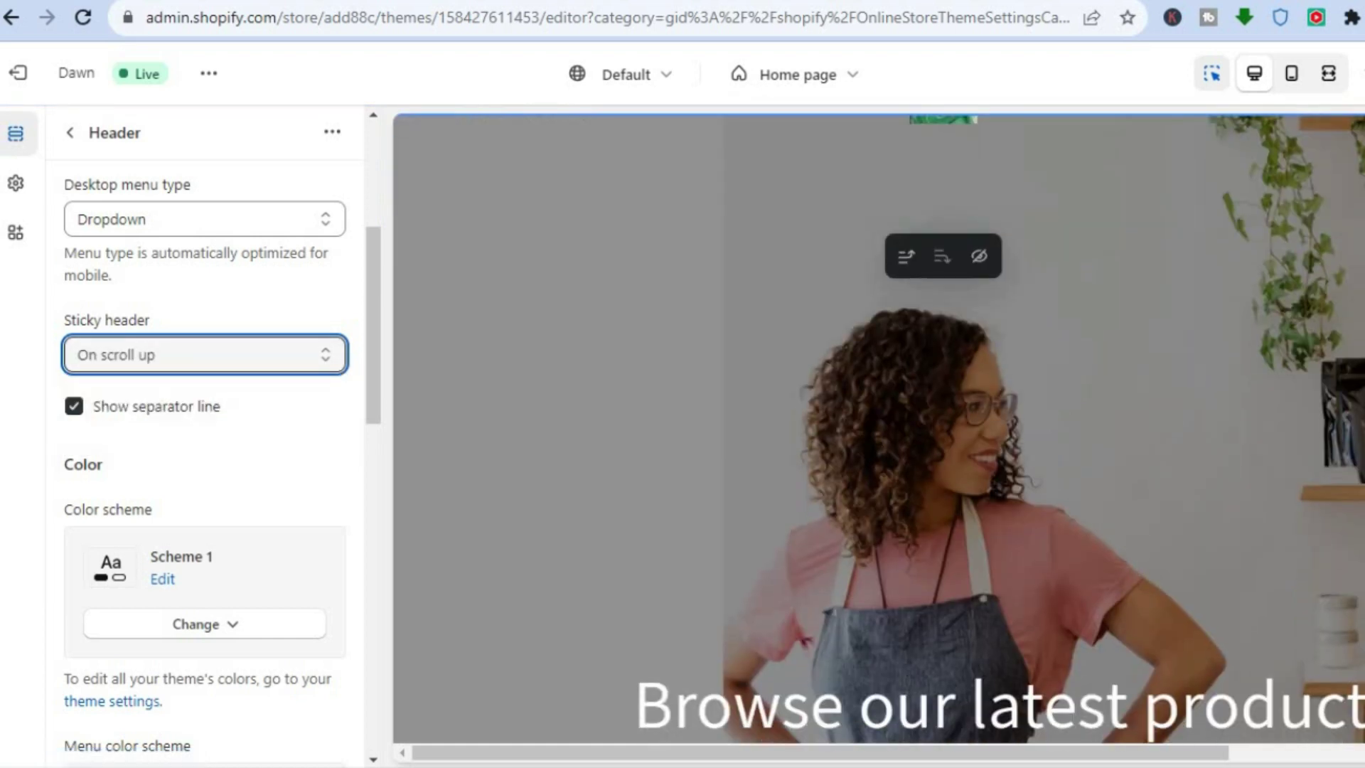
scroll(1193, 285, "up", 3)
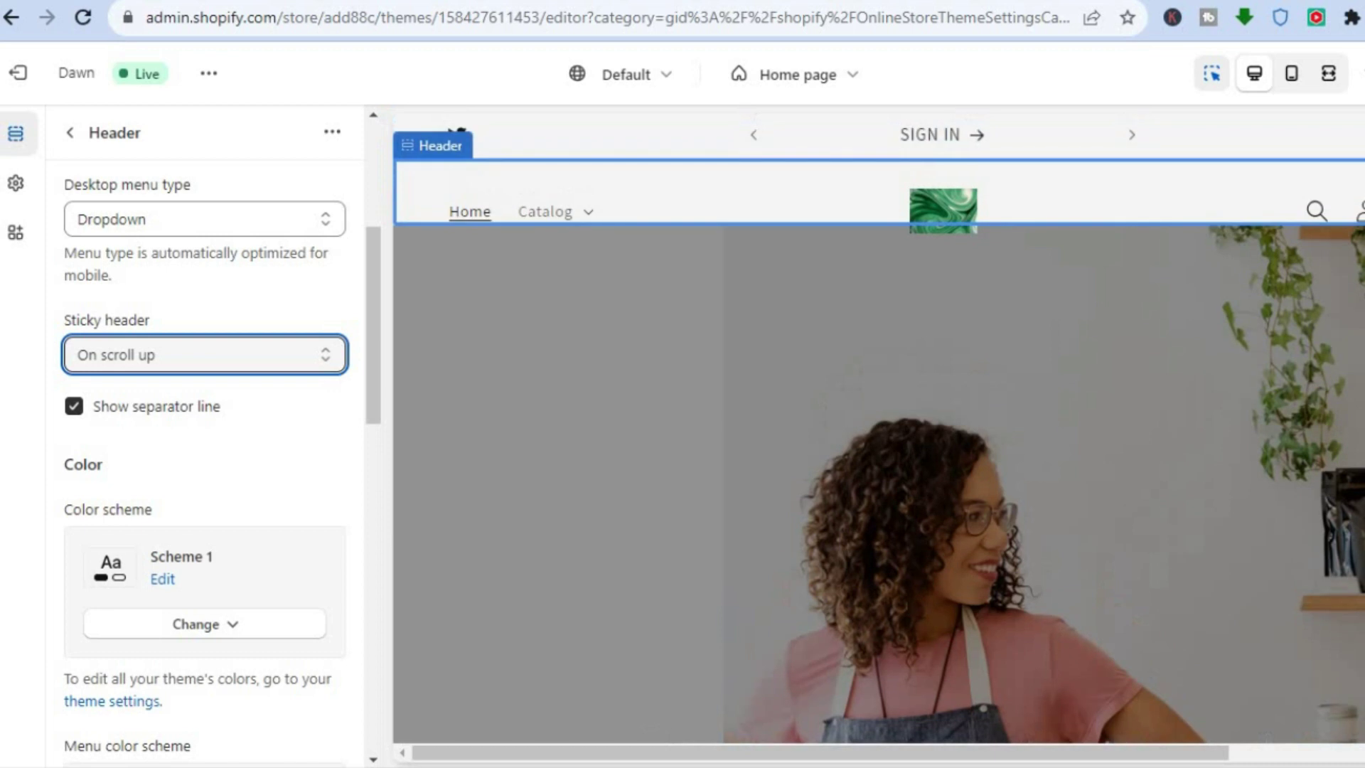
left_click(318, 349)
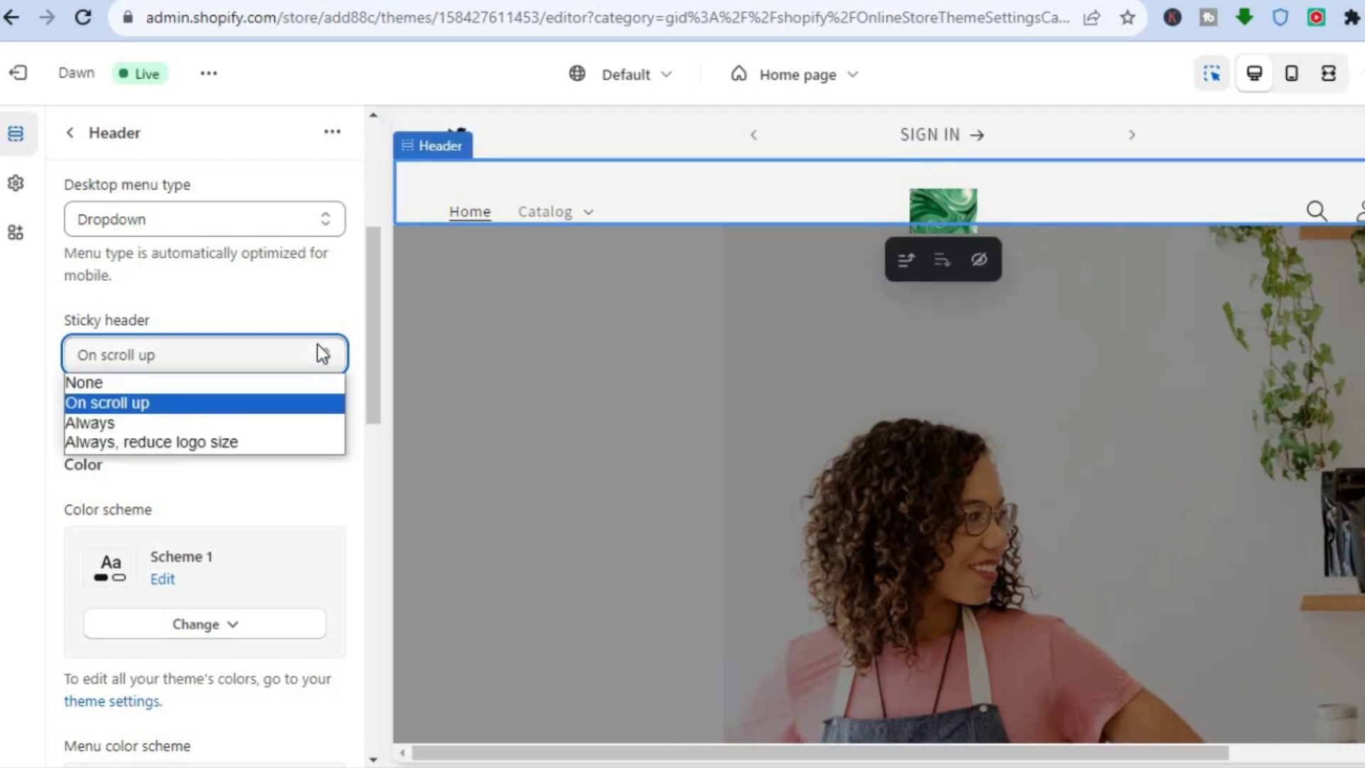
left_click(251, 442)
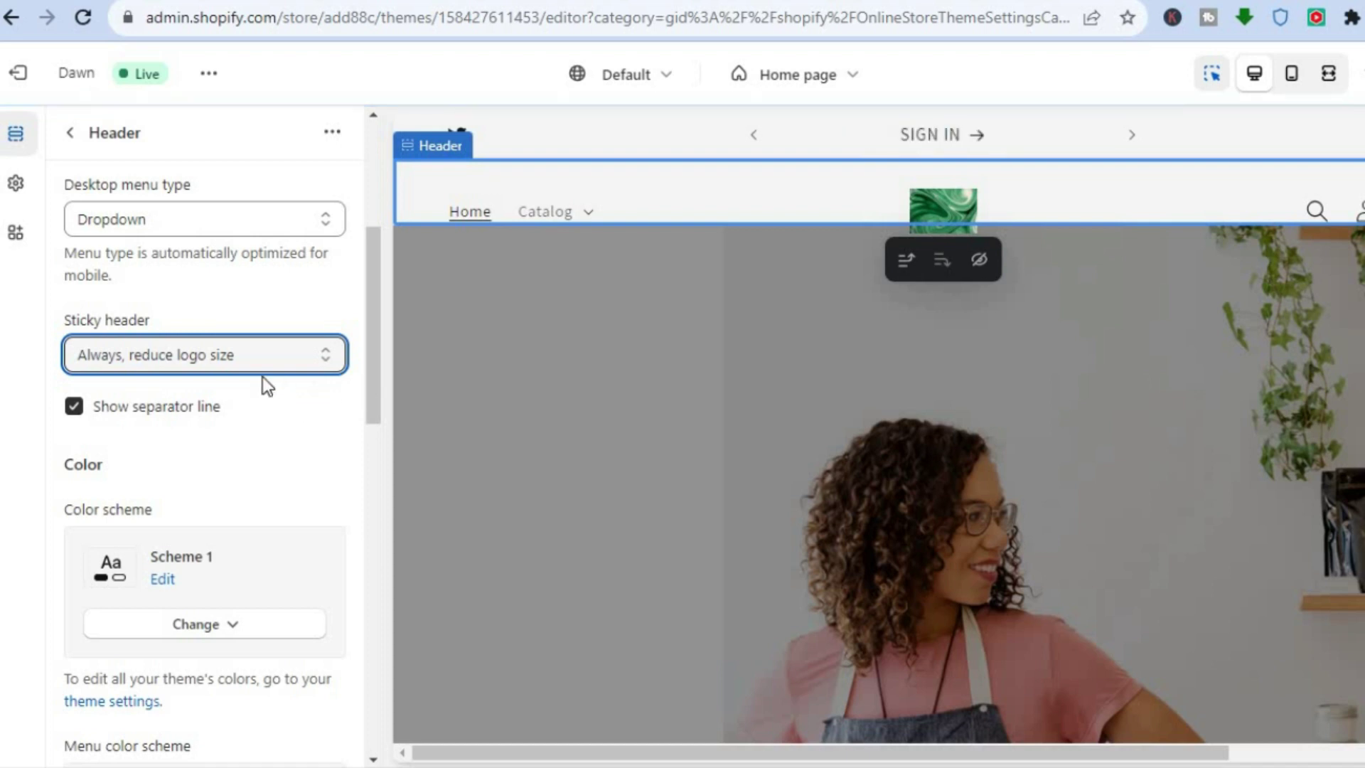
left_click(272, 349)
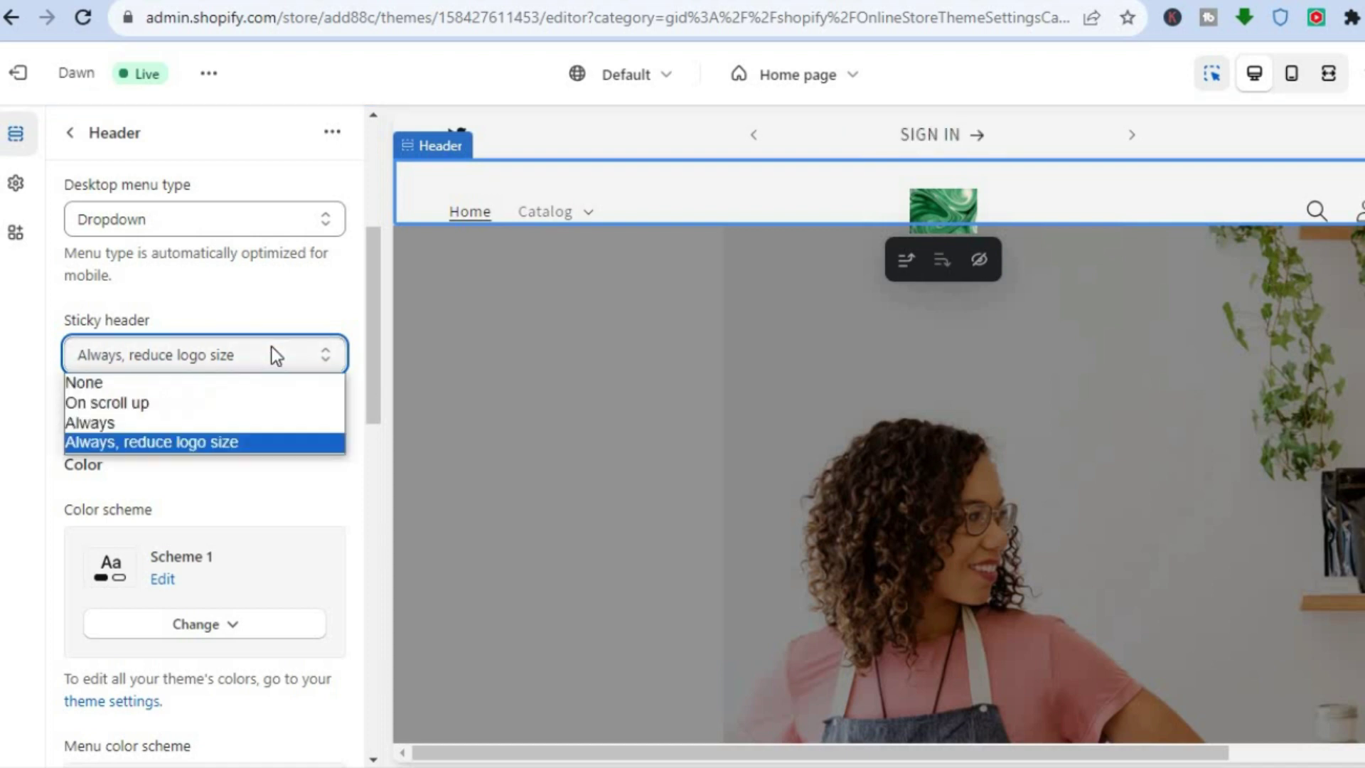
left_click(210, 384)
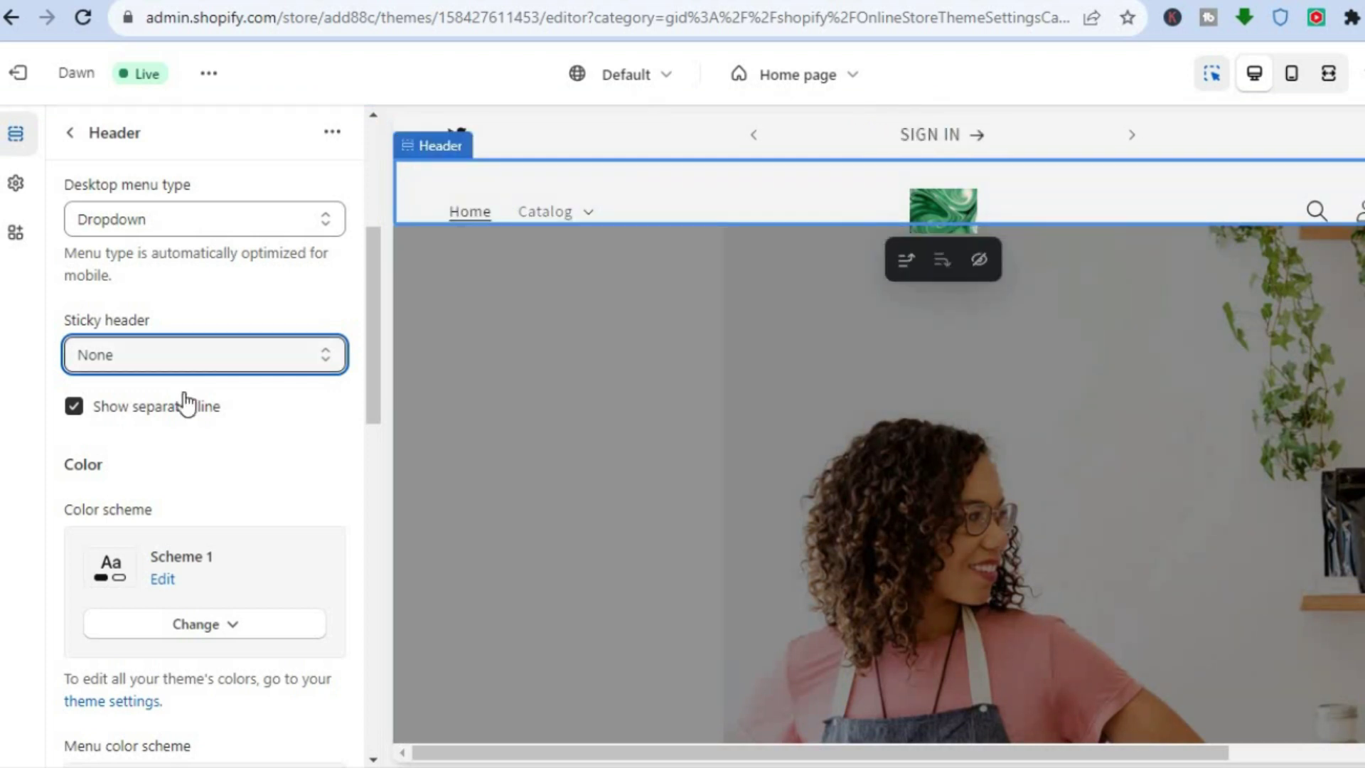
left_click(74, 409)
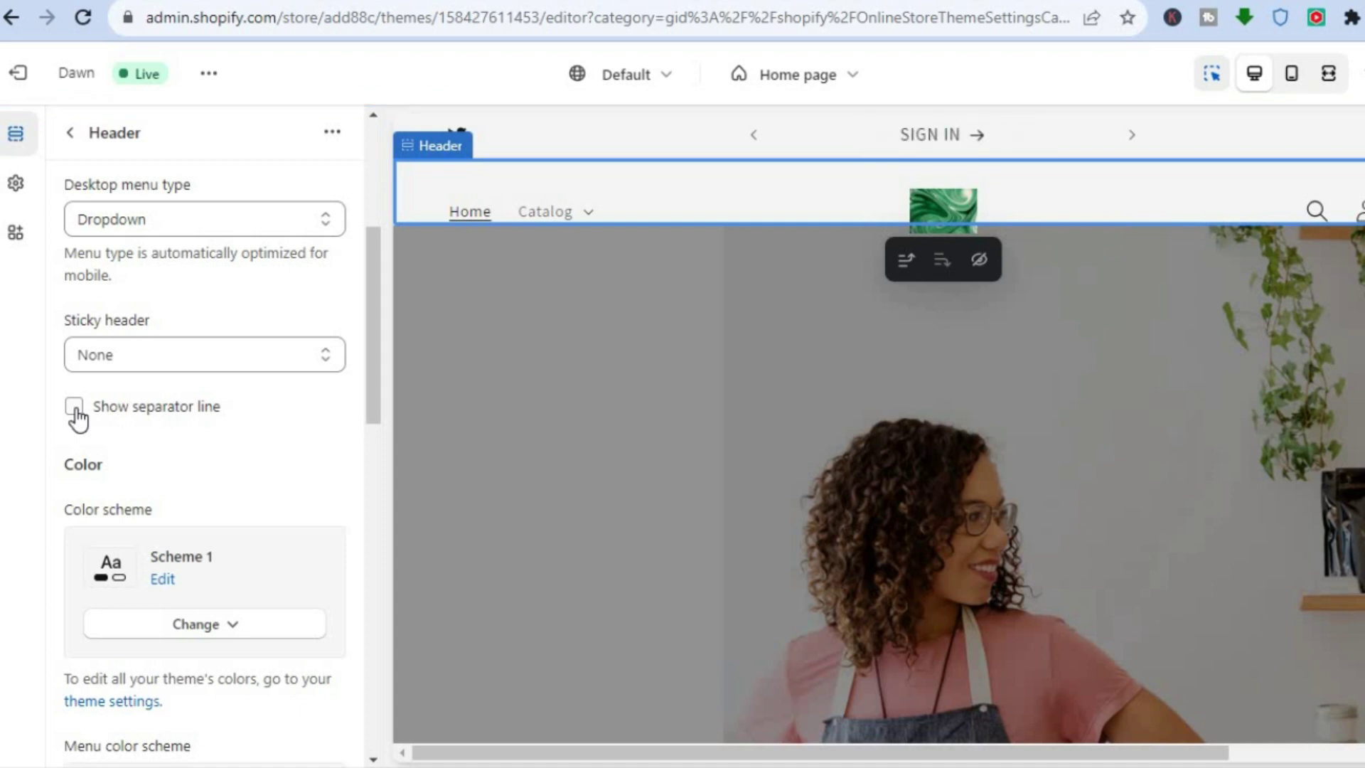
left_click(74, 408)
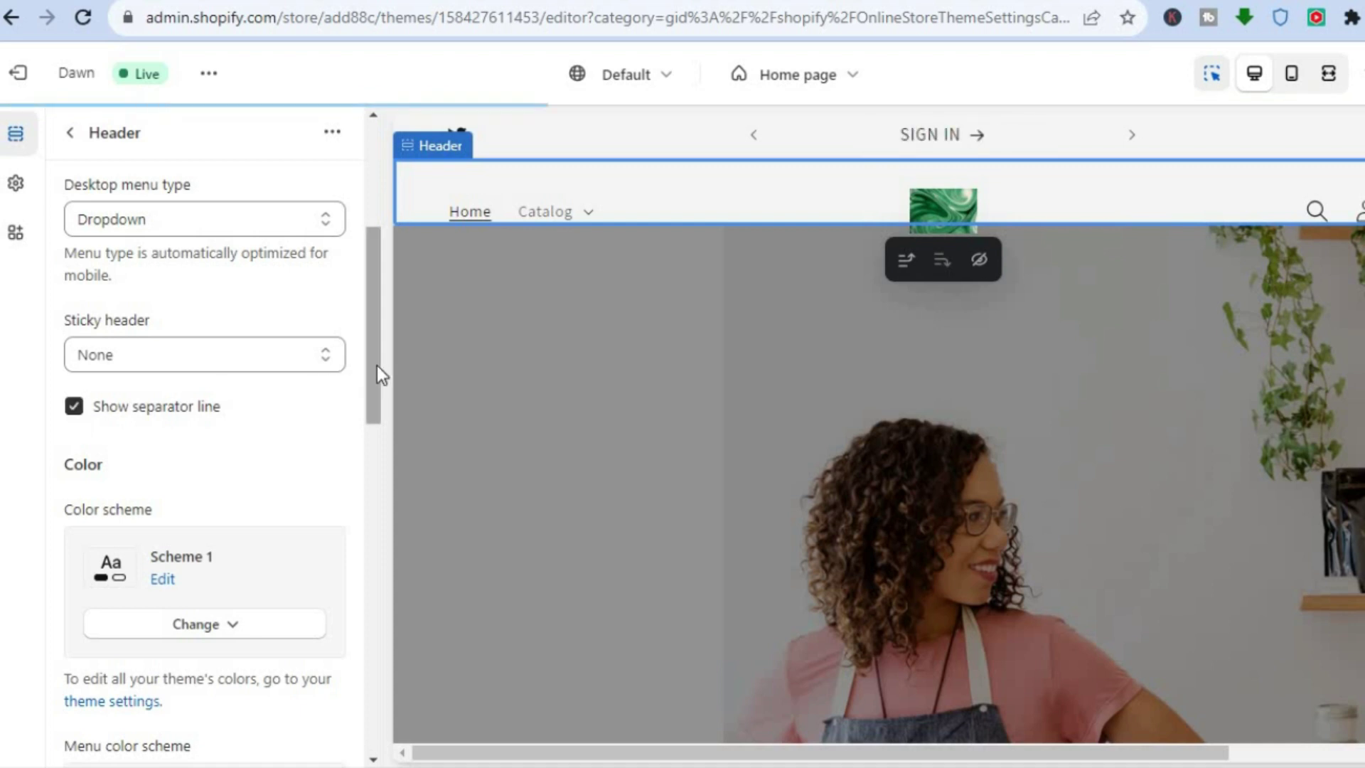
Step: Edit Scheme 1 and set its text colour to blue #1773B0
left_click_drag(369, 357, 362, 432)
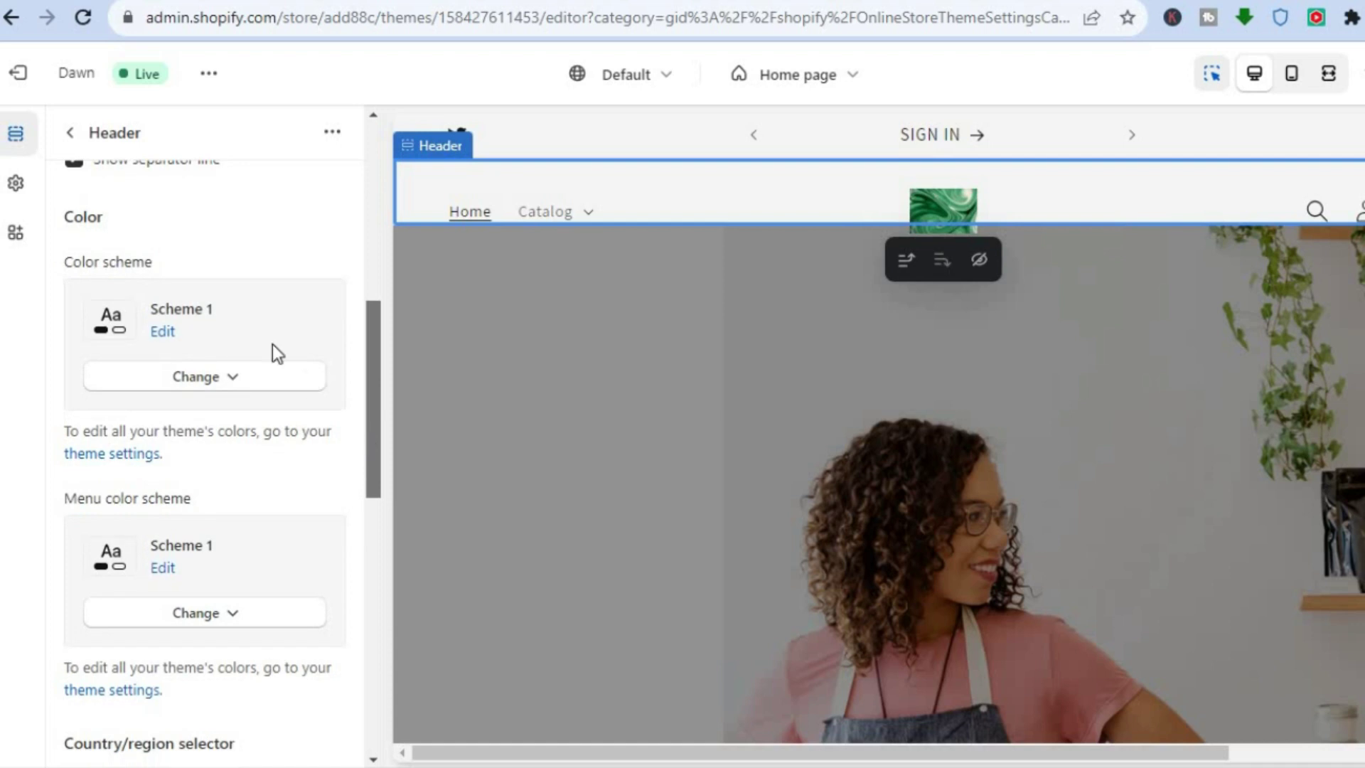
left_click(163, 332)
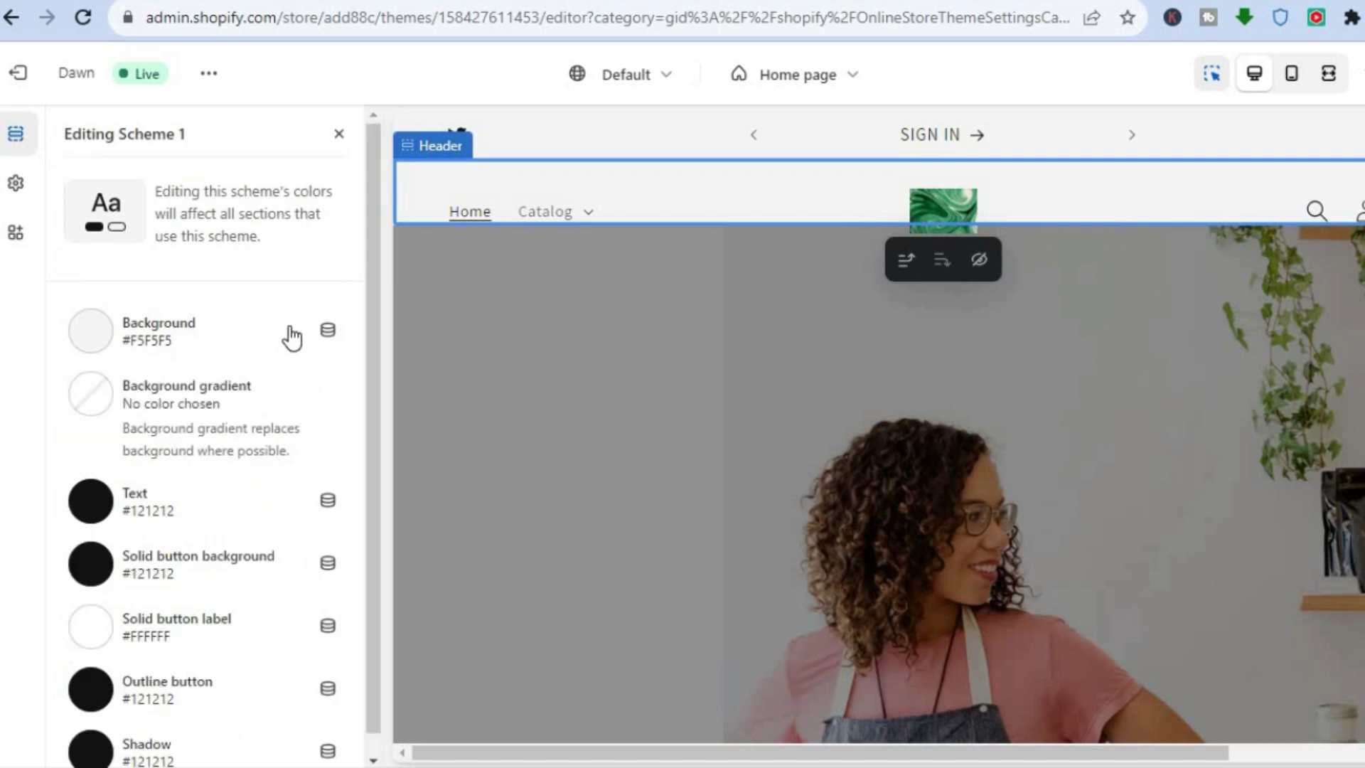
left_click(89, 501)
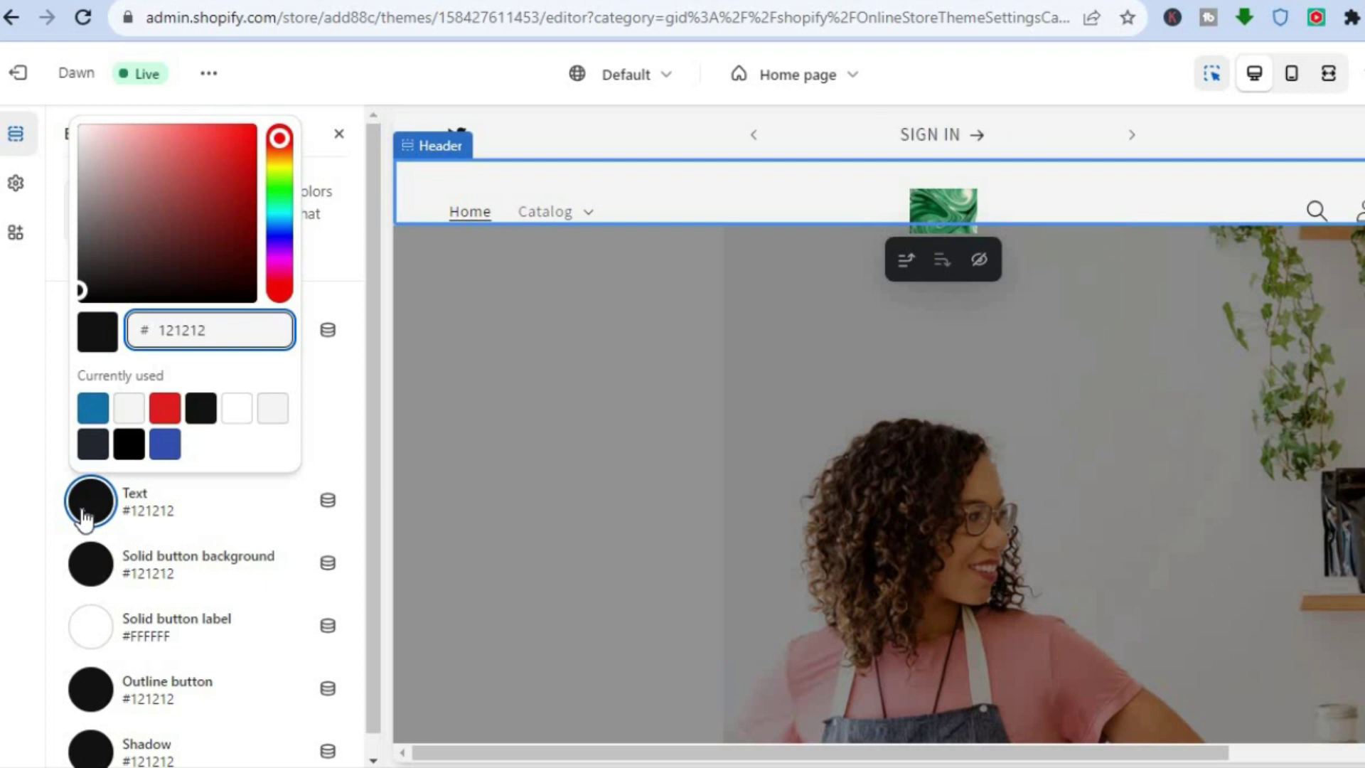
left_click(93, 409)
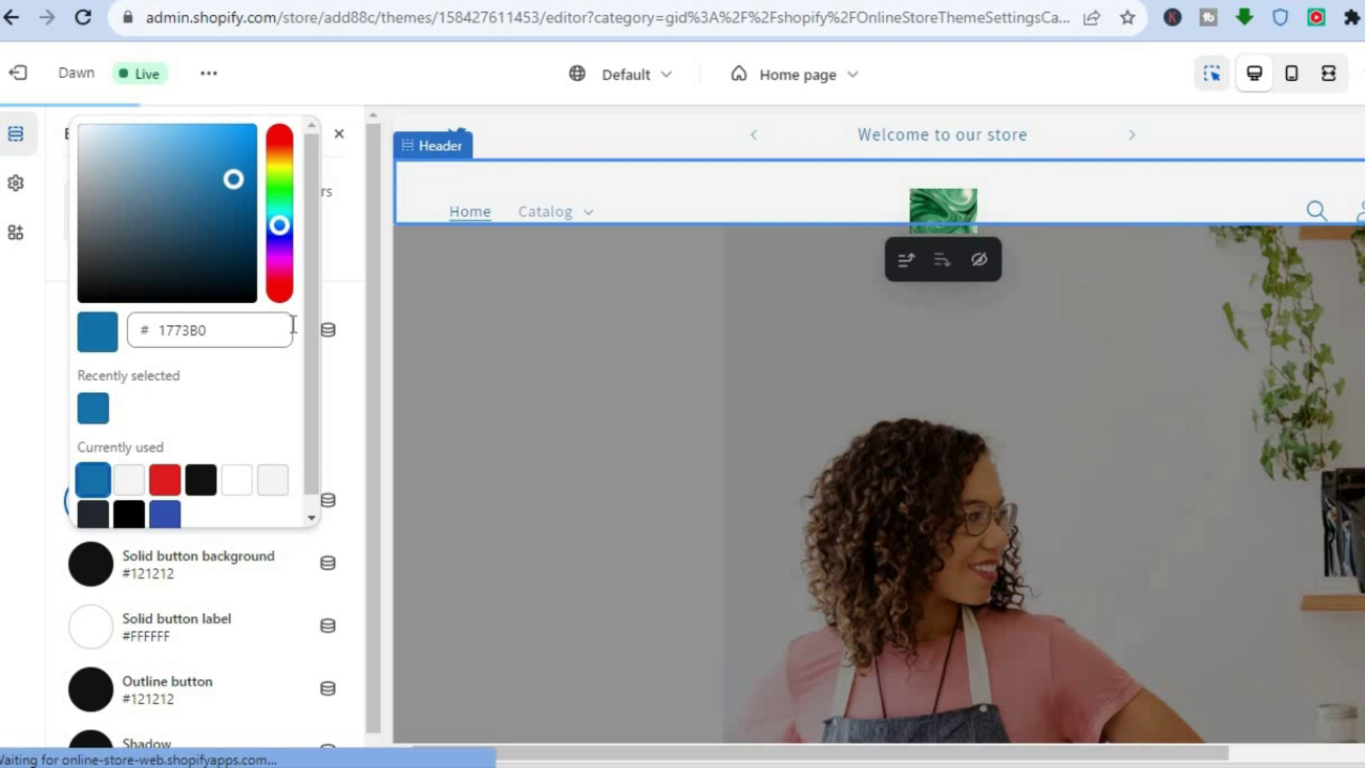
left_click(343, 368)
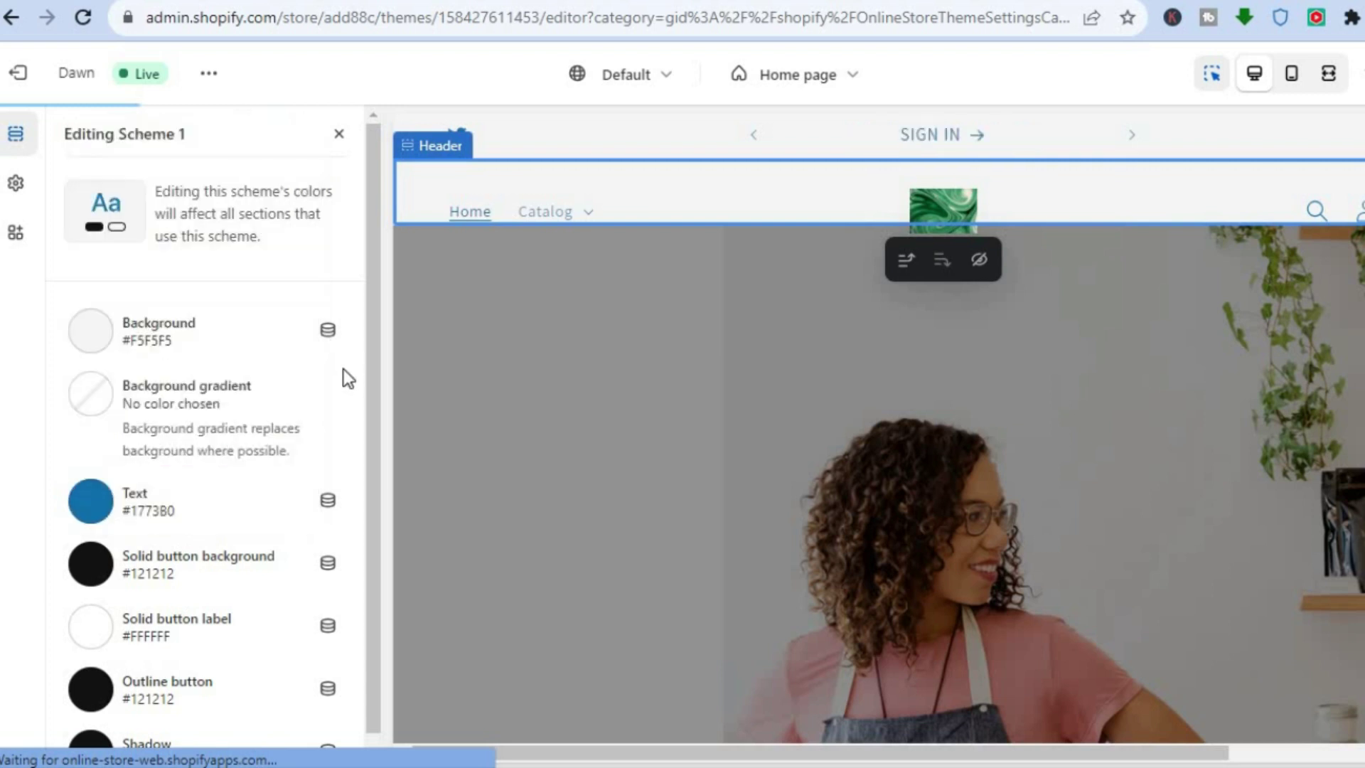
Step: Try a red Scheme 1 background, then set it back to light grey #F5F5F5
left_click(91, 335)
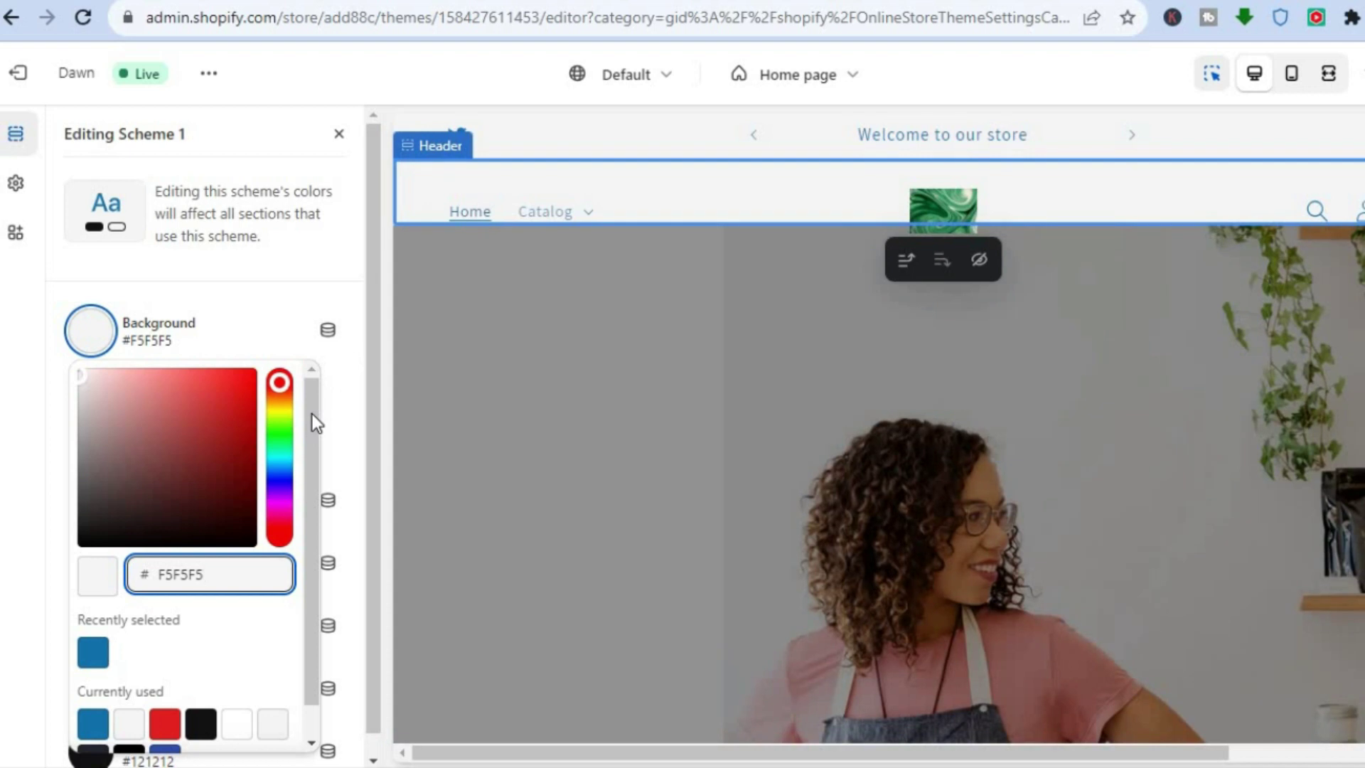
left_click(174, 721)
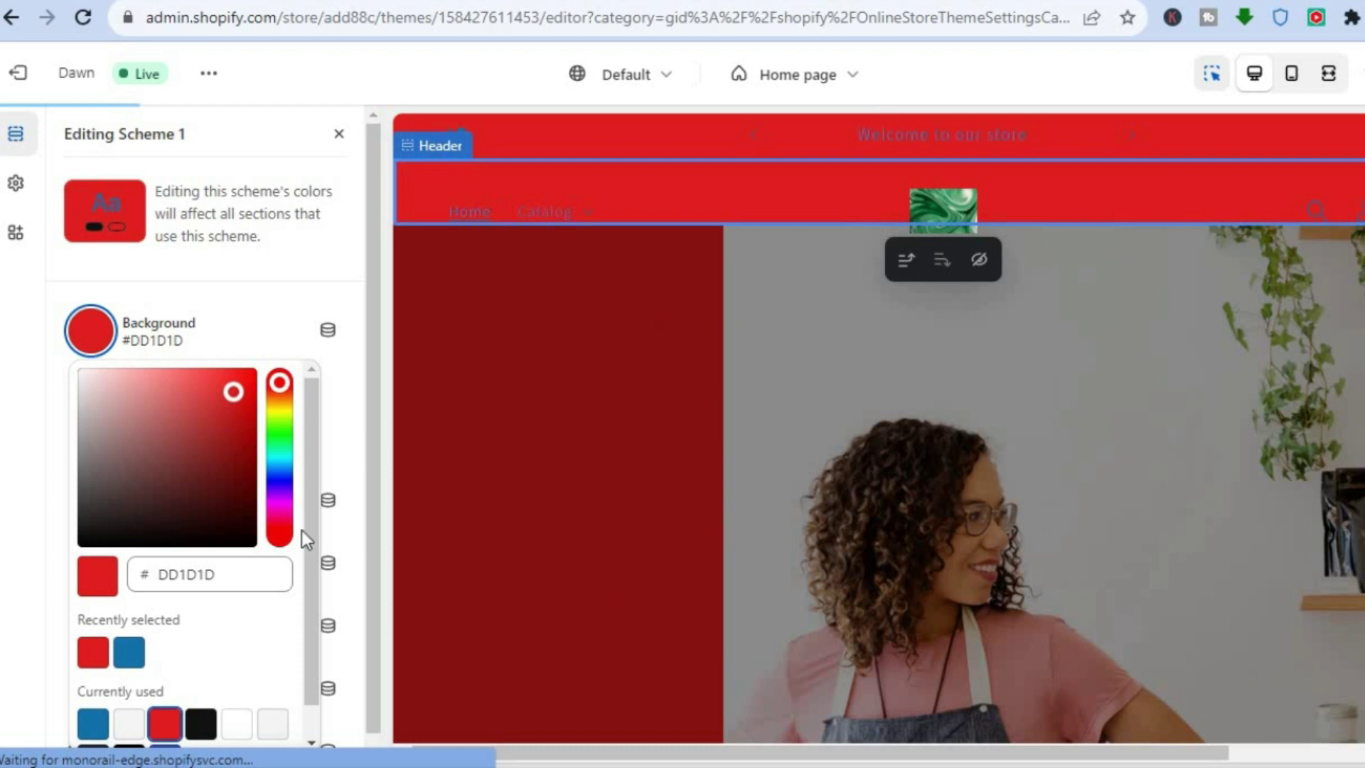
left_click(126, 733)
left_click(345, 421)
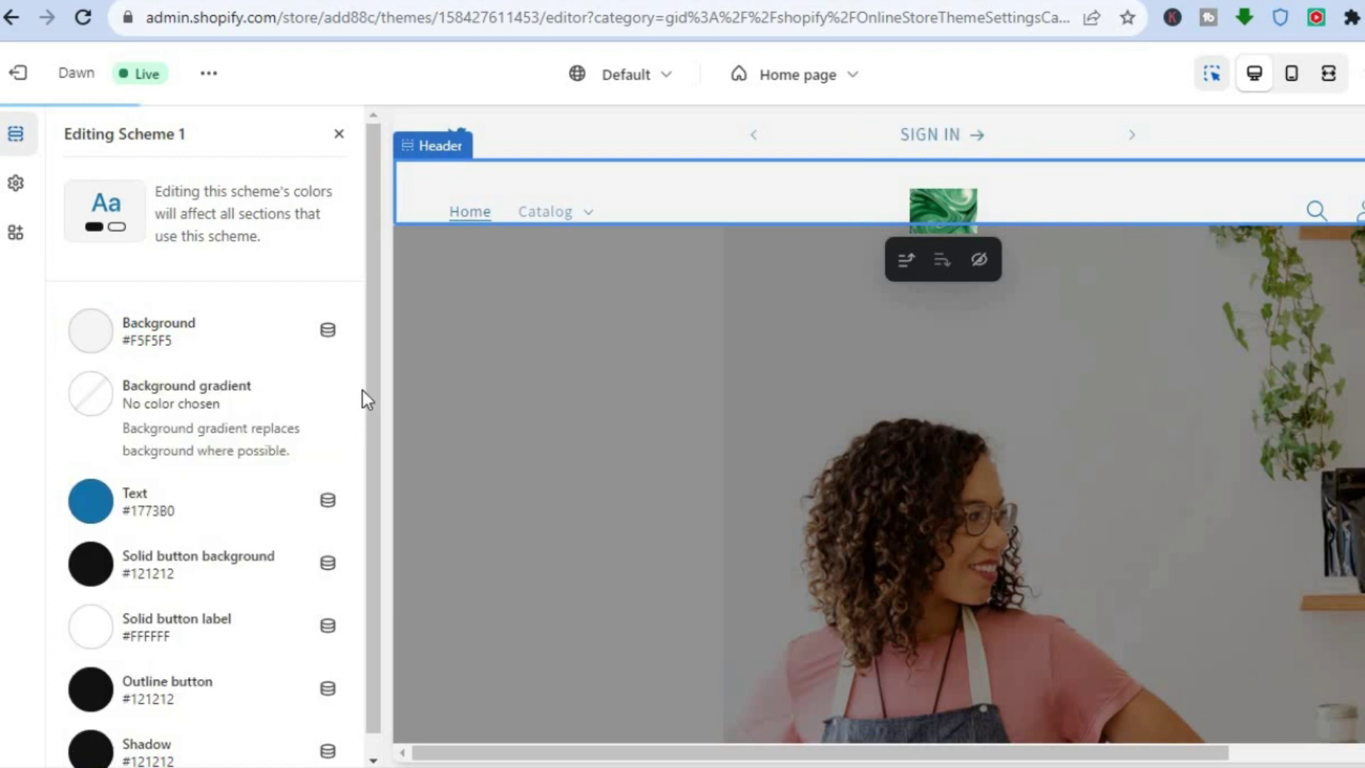
scroll(368, 465, "down", 1)
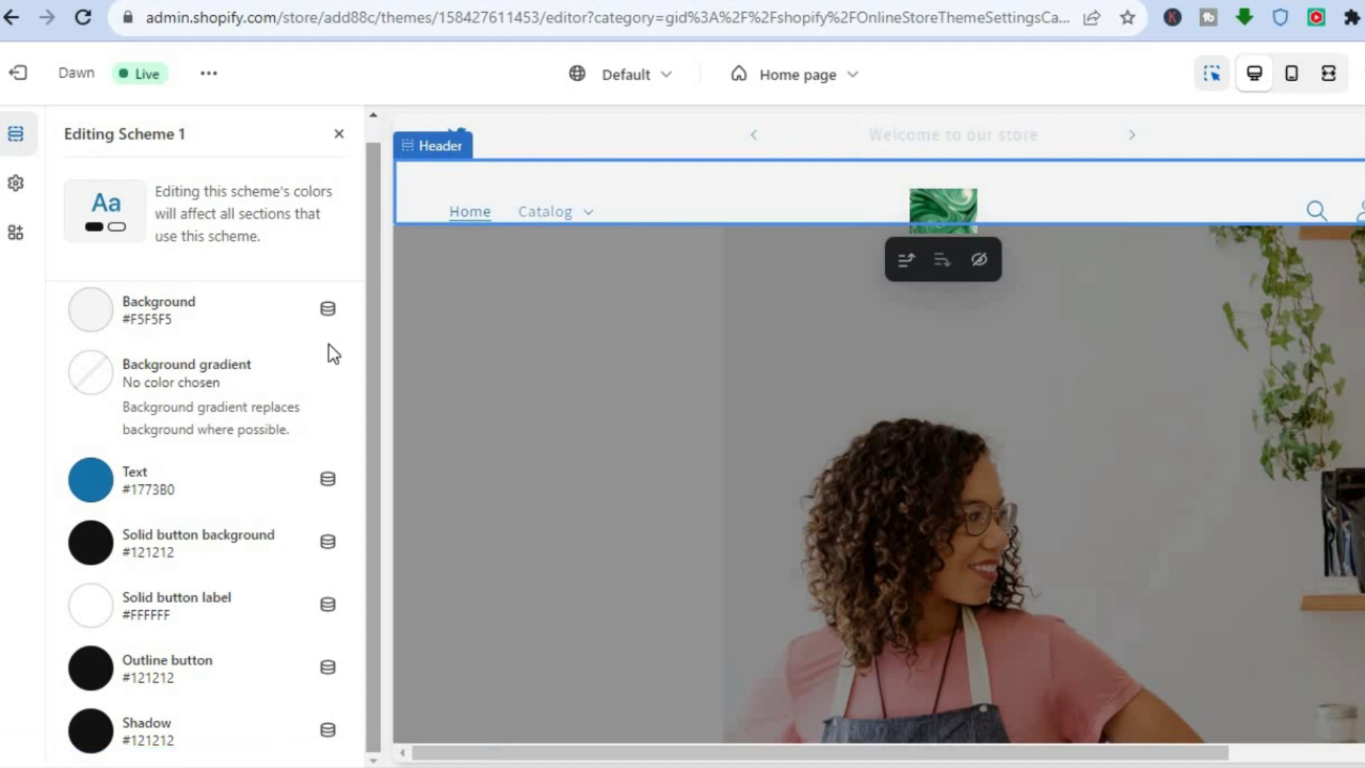
scroll(370, 174, "up", 2)
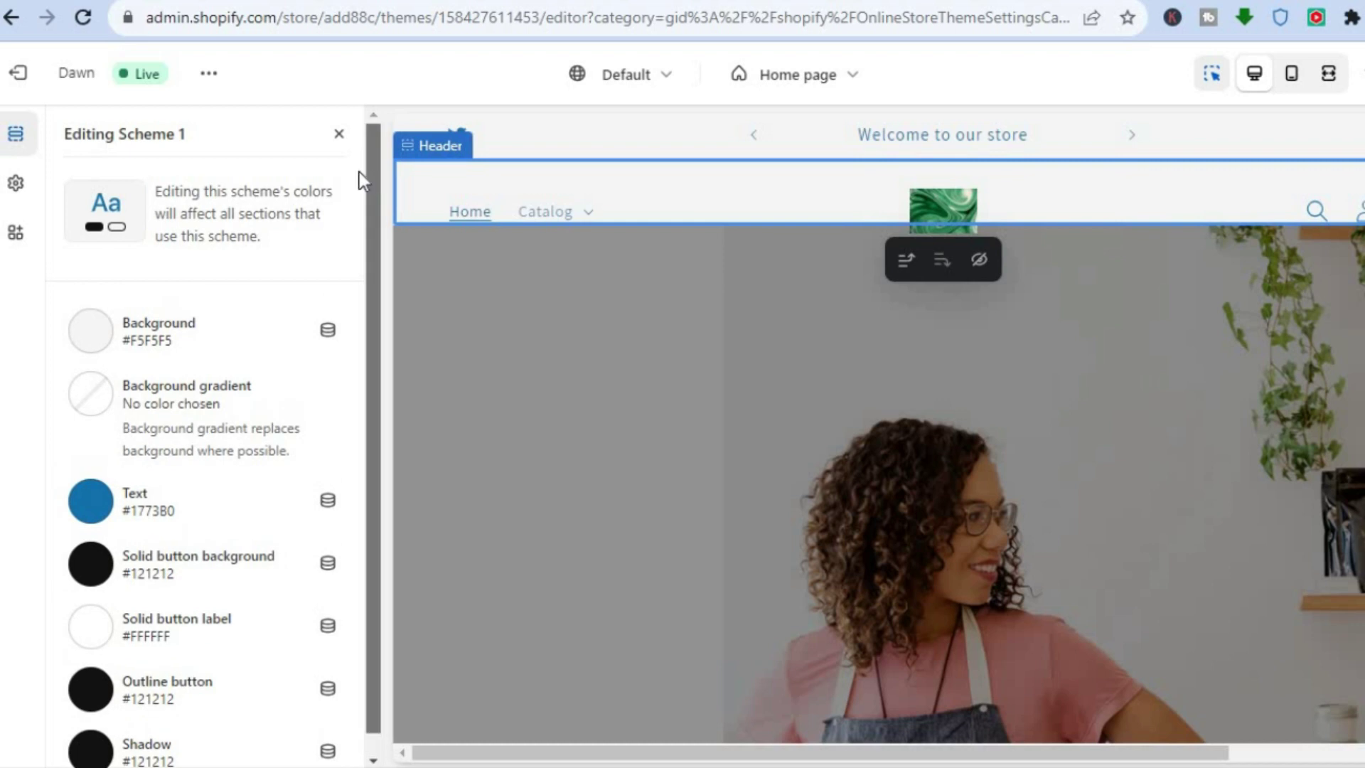
left_click(340, 135)
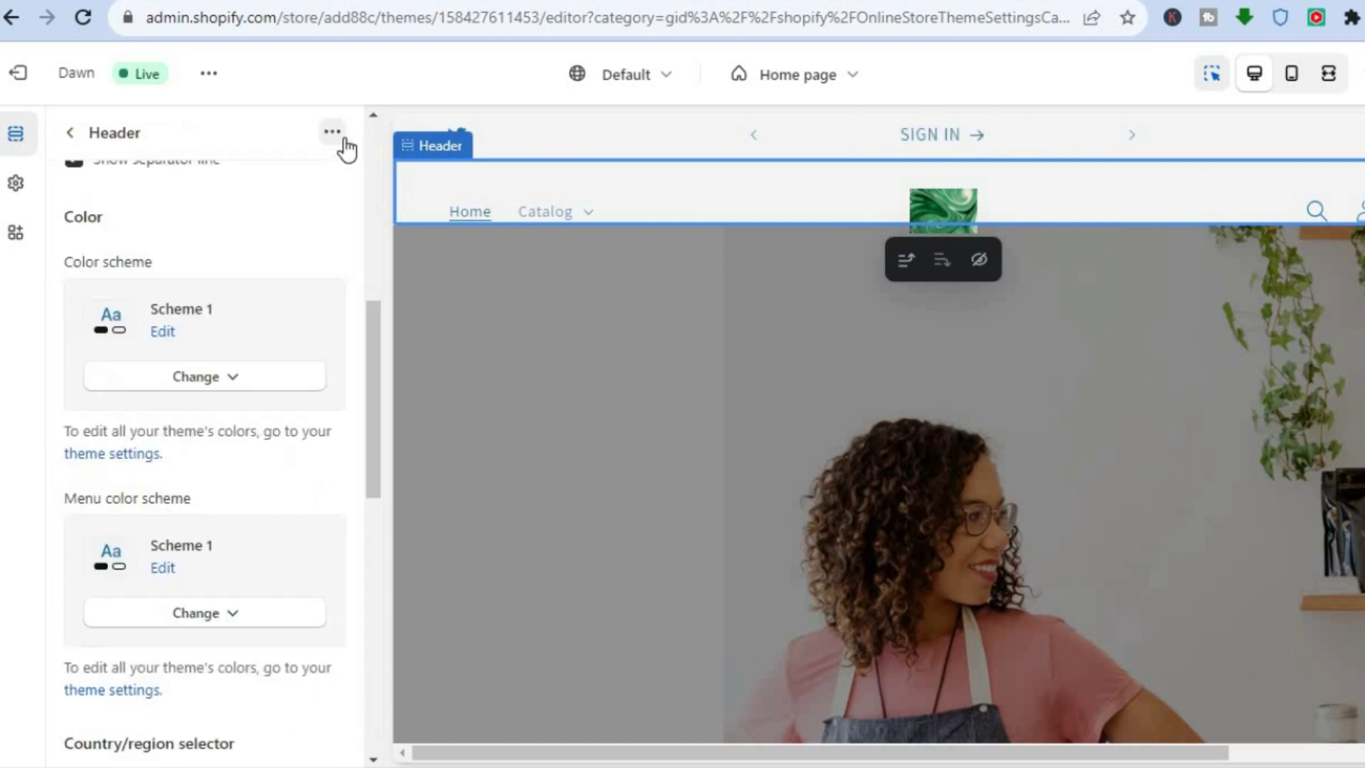
left_click_drag(372, 356, 361, 461)
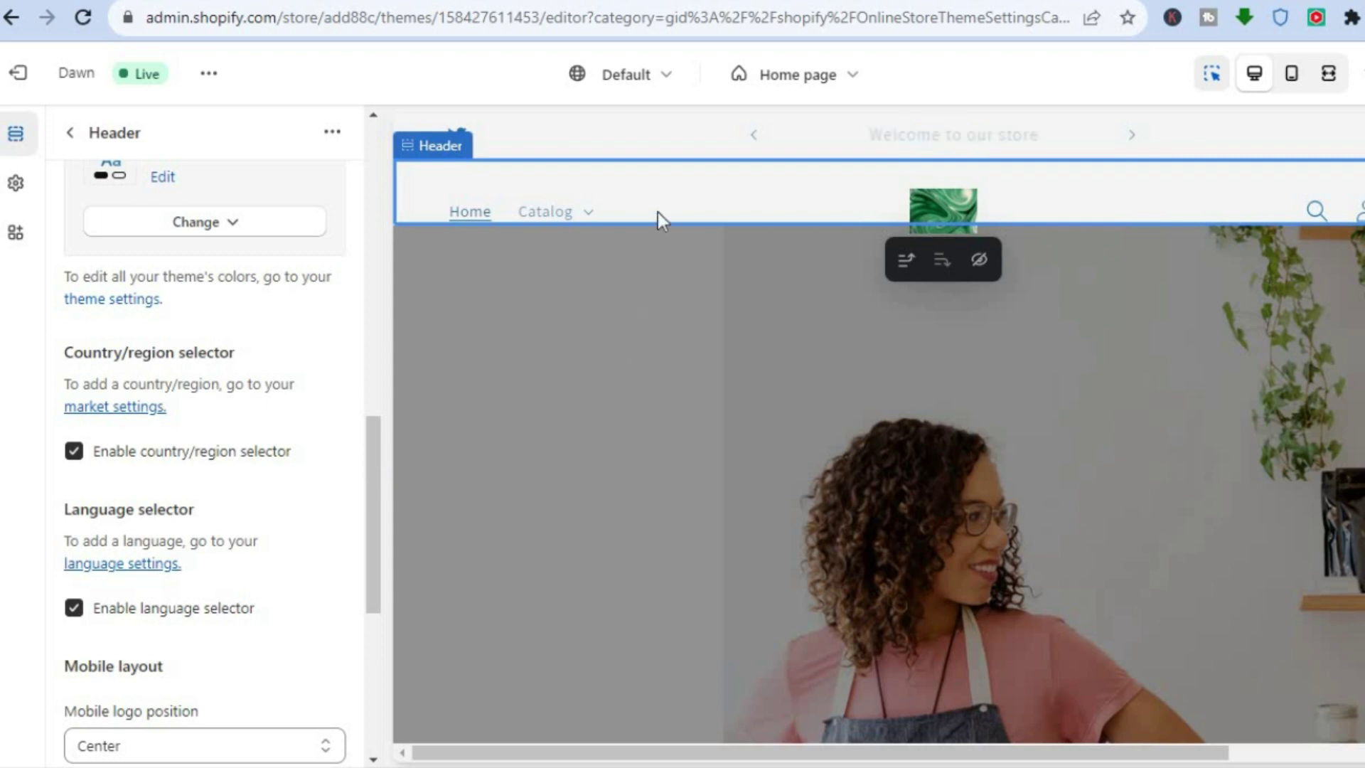
left_click_drag(374, 461, 363, 520)
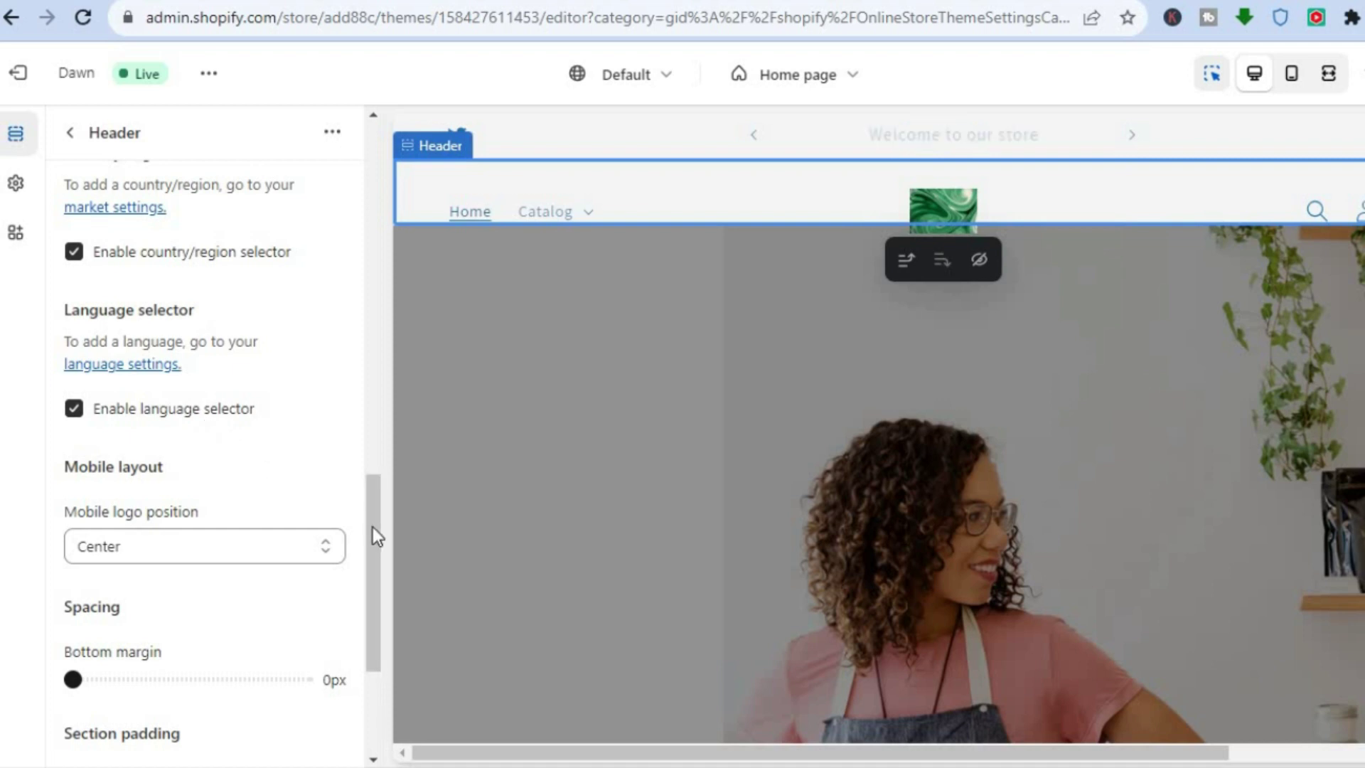
left_click_drag(373, 527, 373, 551)
scroll(371, 562, "down", 2)
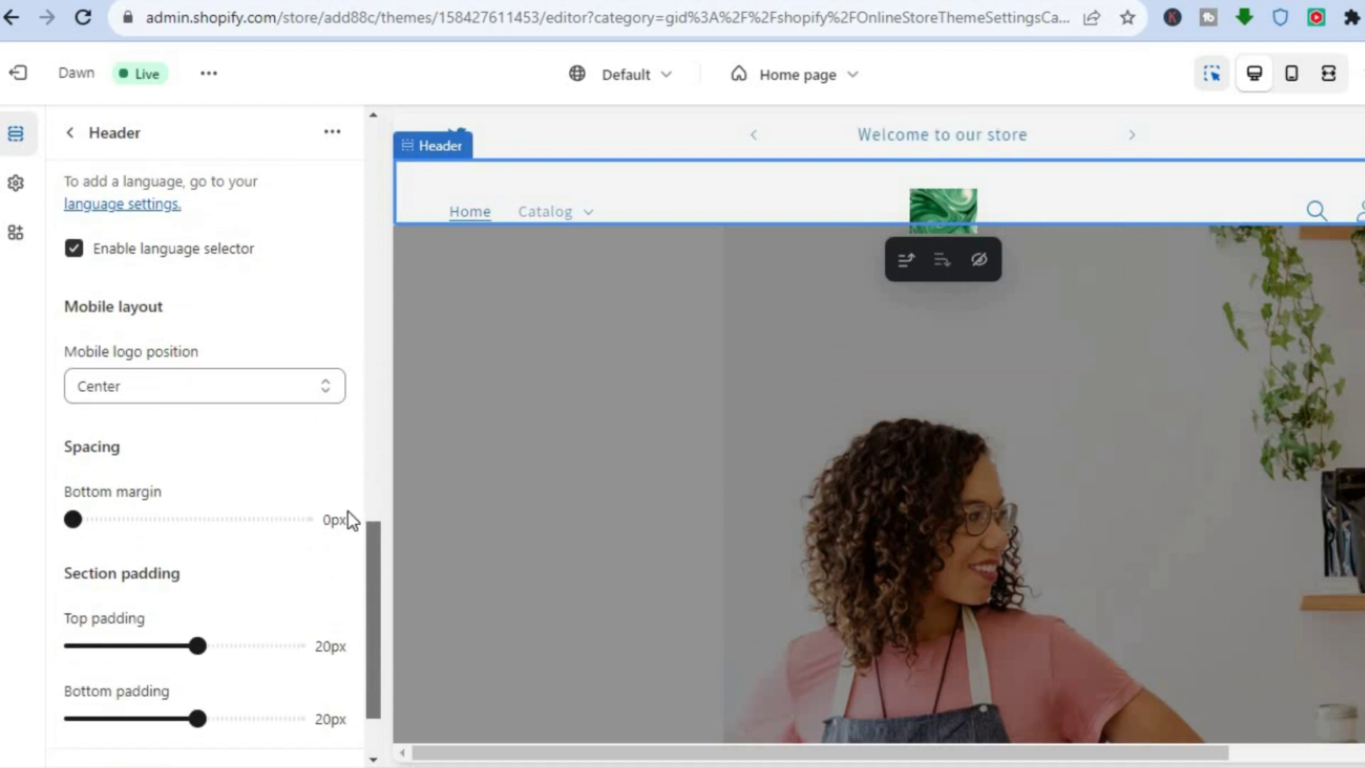
left_click(199, 389)
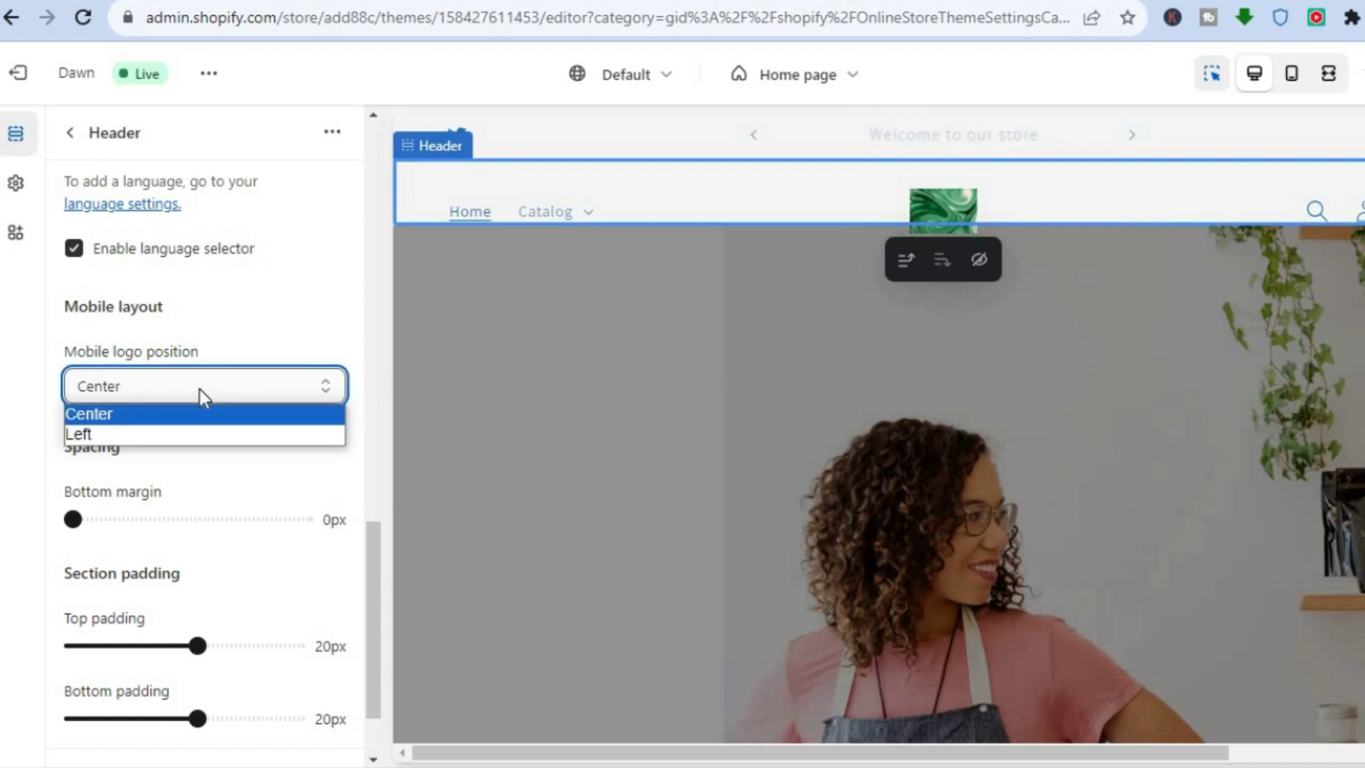
left_click(182, 433)
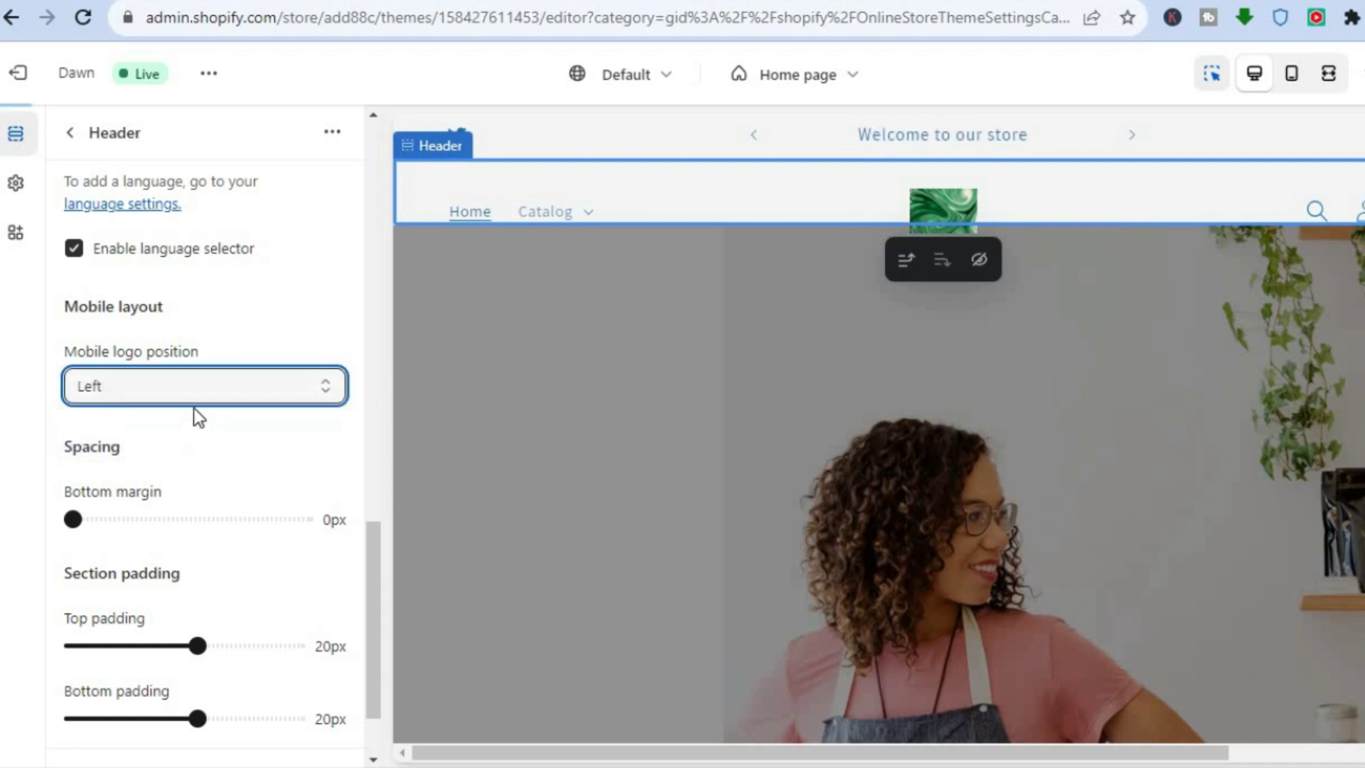
left_click(198, 403)
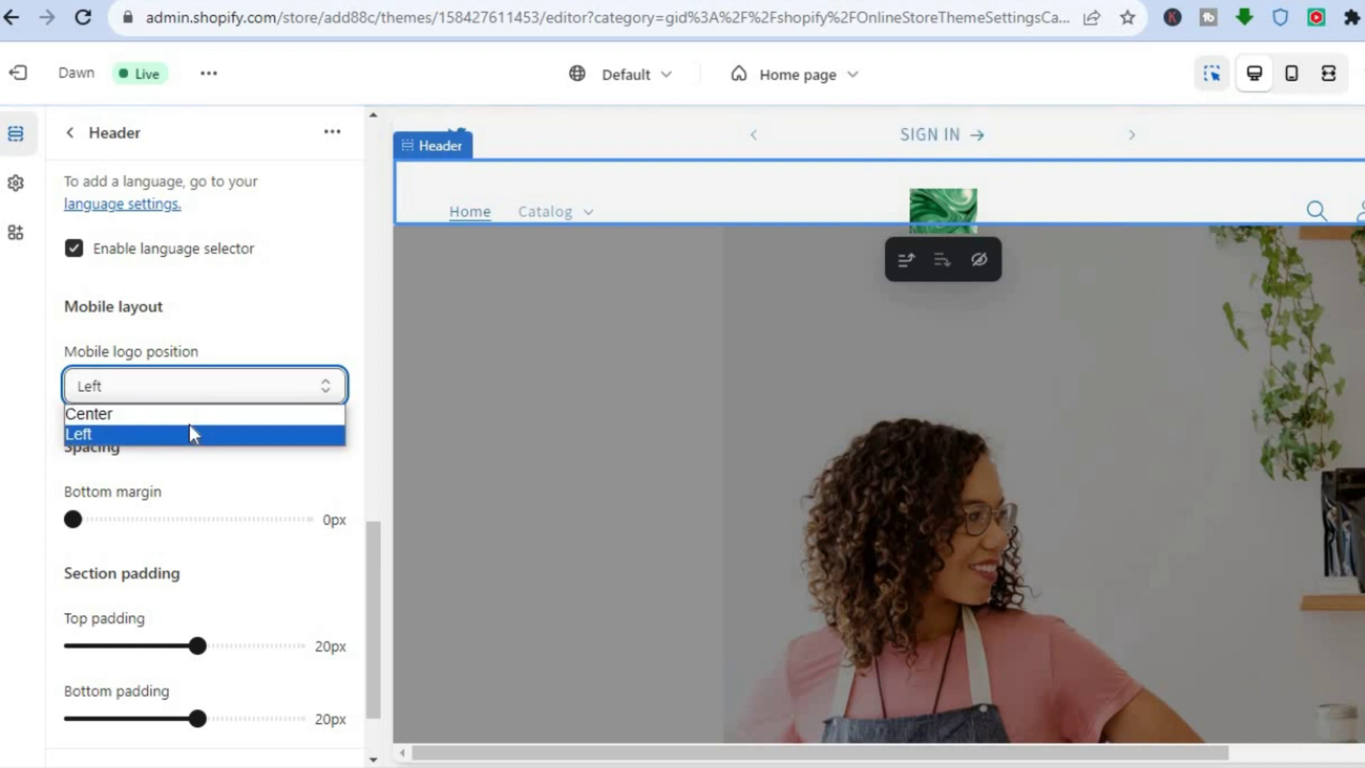
left_click(189, 413)
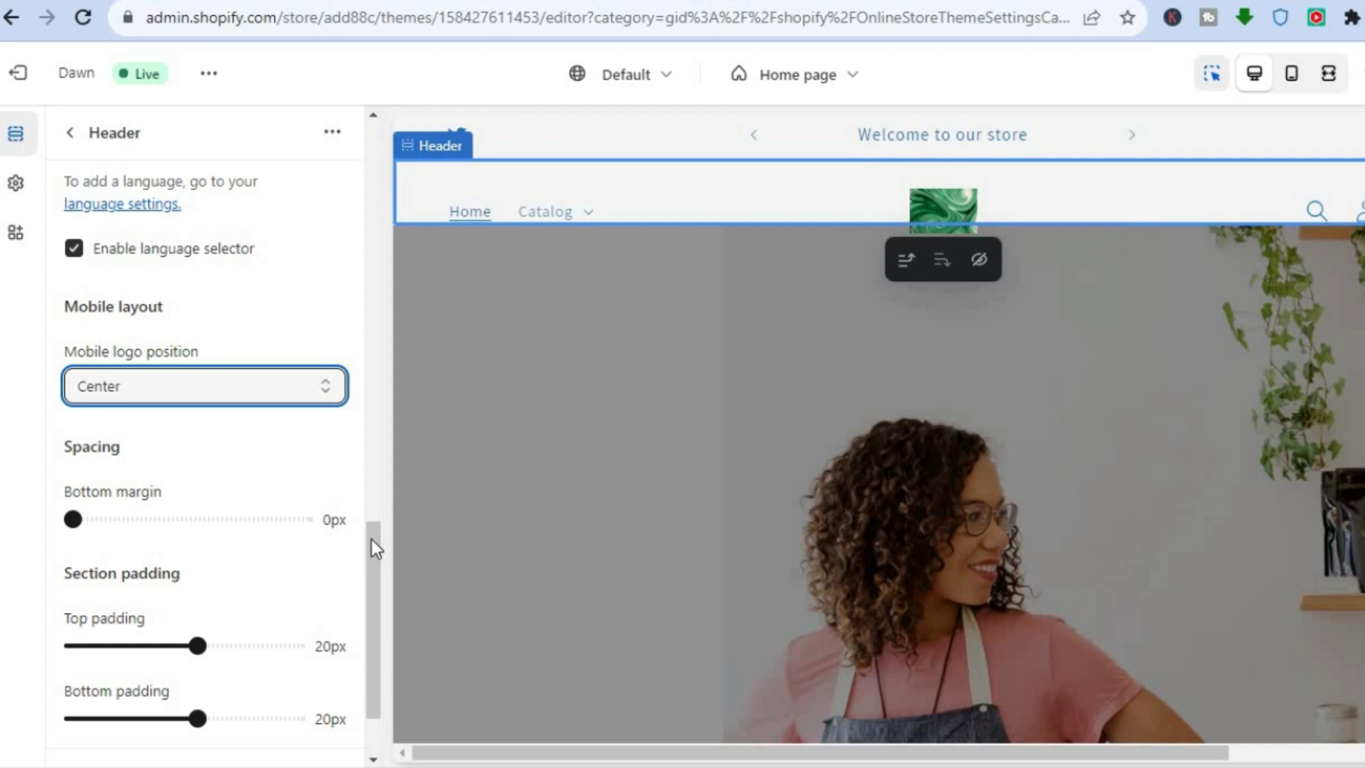
left_click_drag(375, 548, 362, 608)
left_click(263, 679)
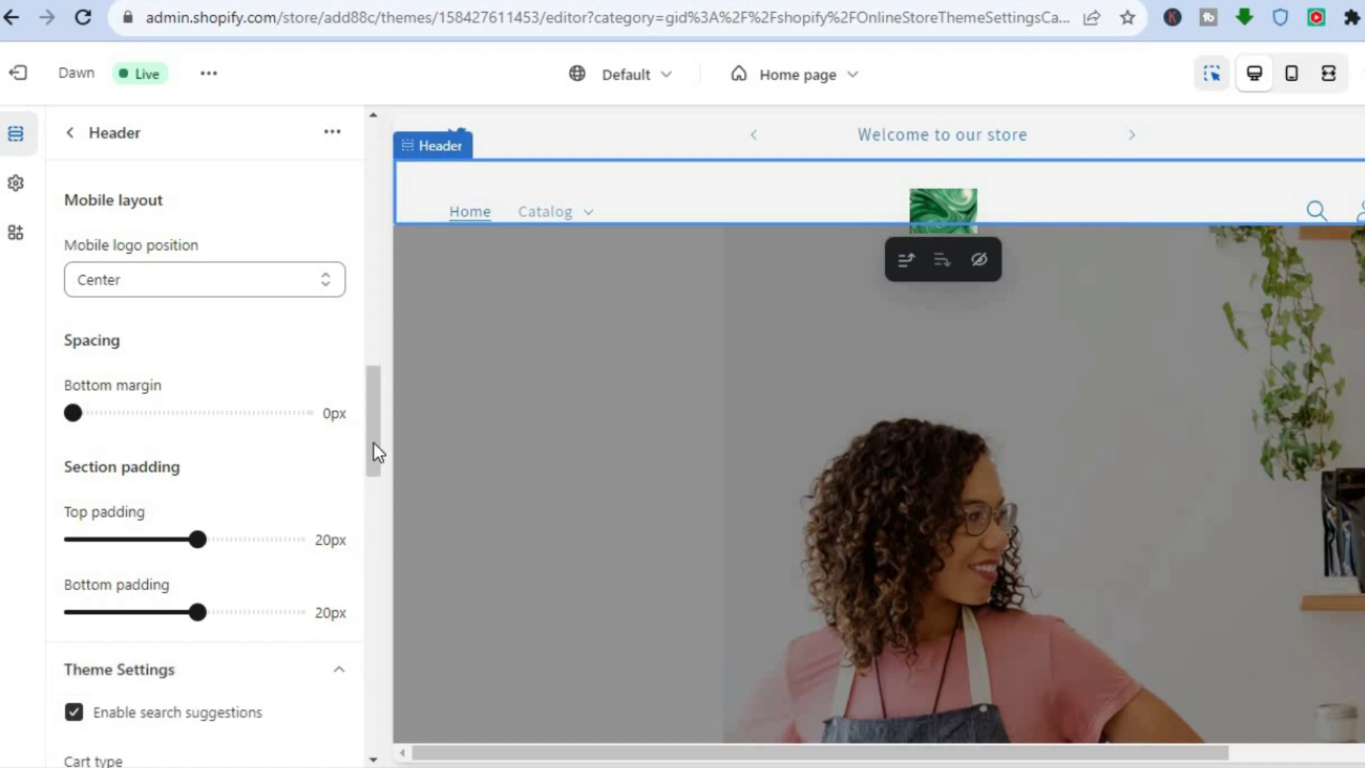
scroll(373, 487, "down", 5)
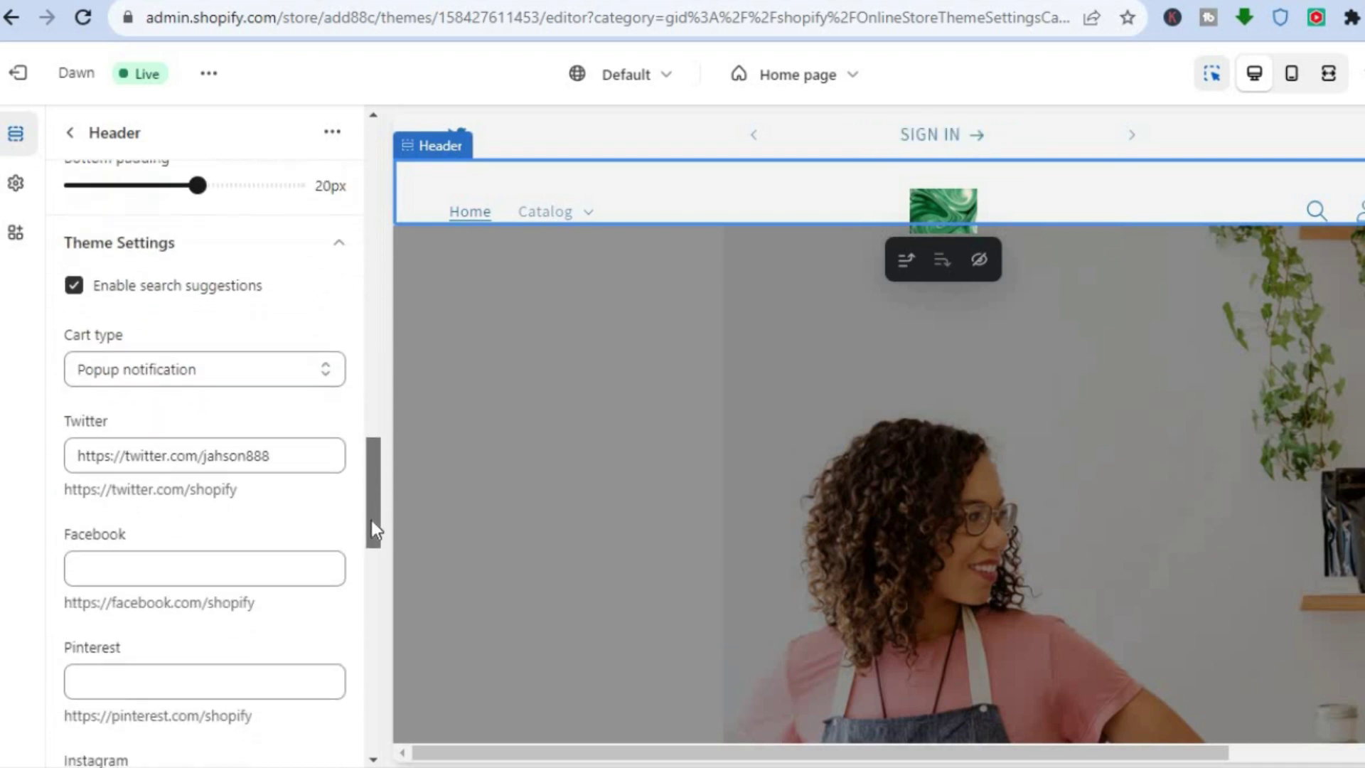
left_click_drag(372, 523, 373, 532)
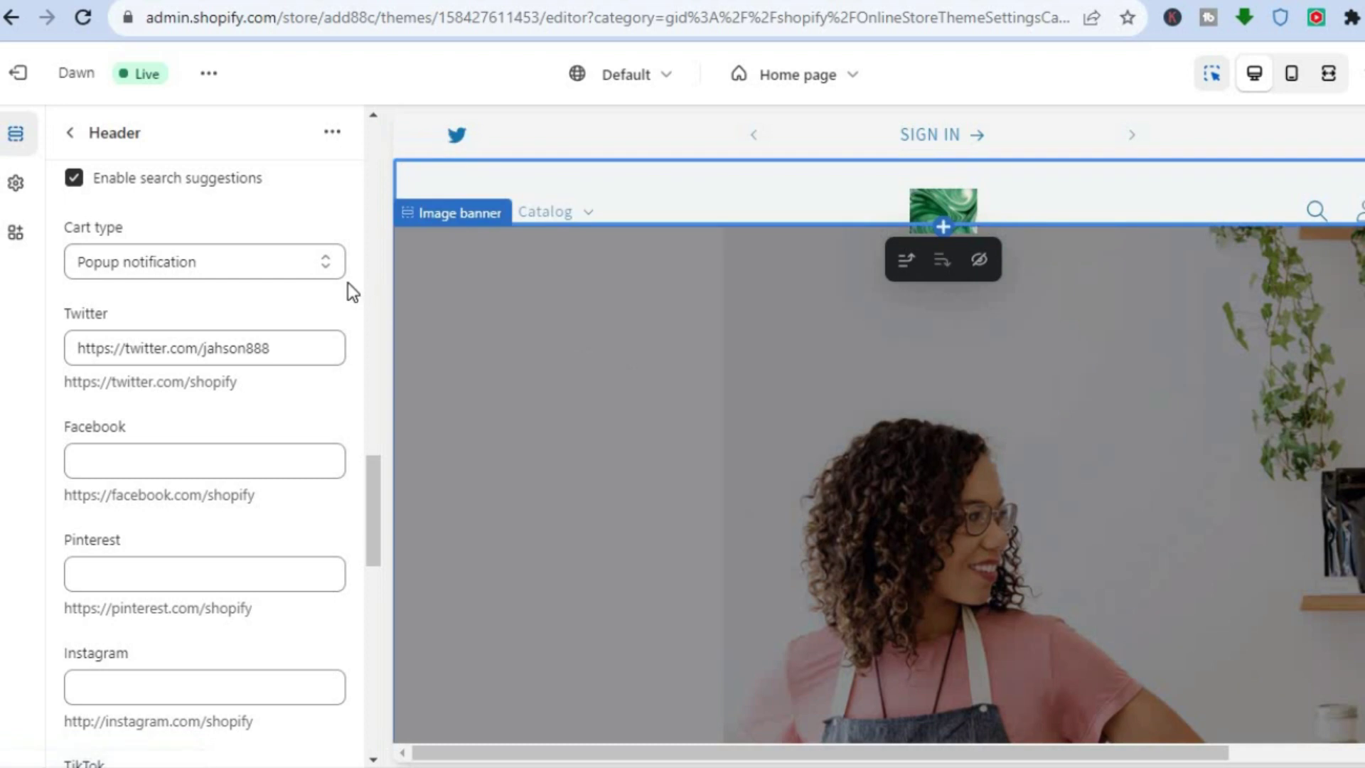
left_click(314, 263)
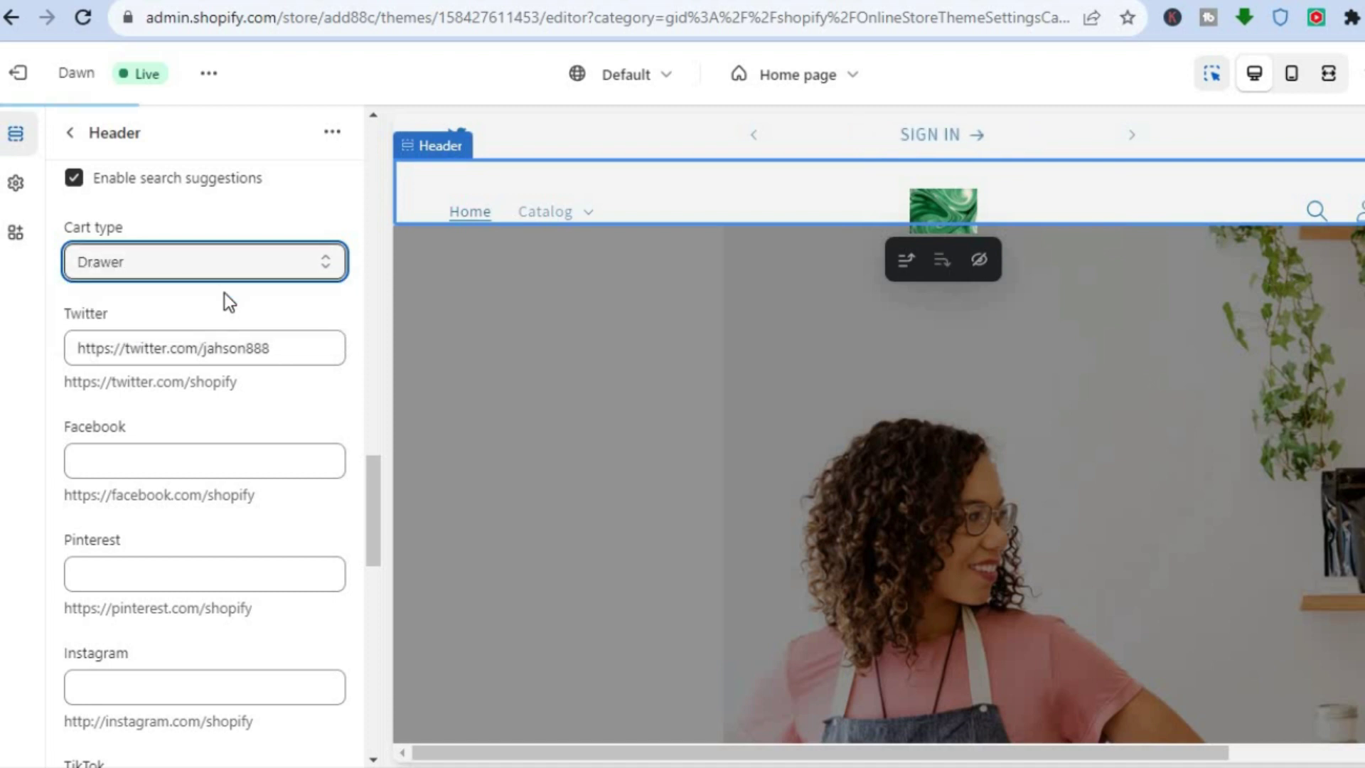
left_click(253, 271)
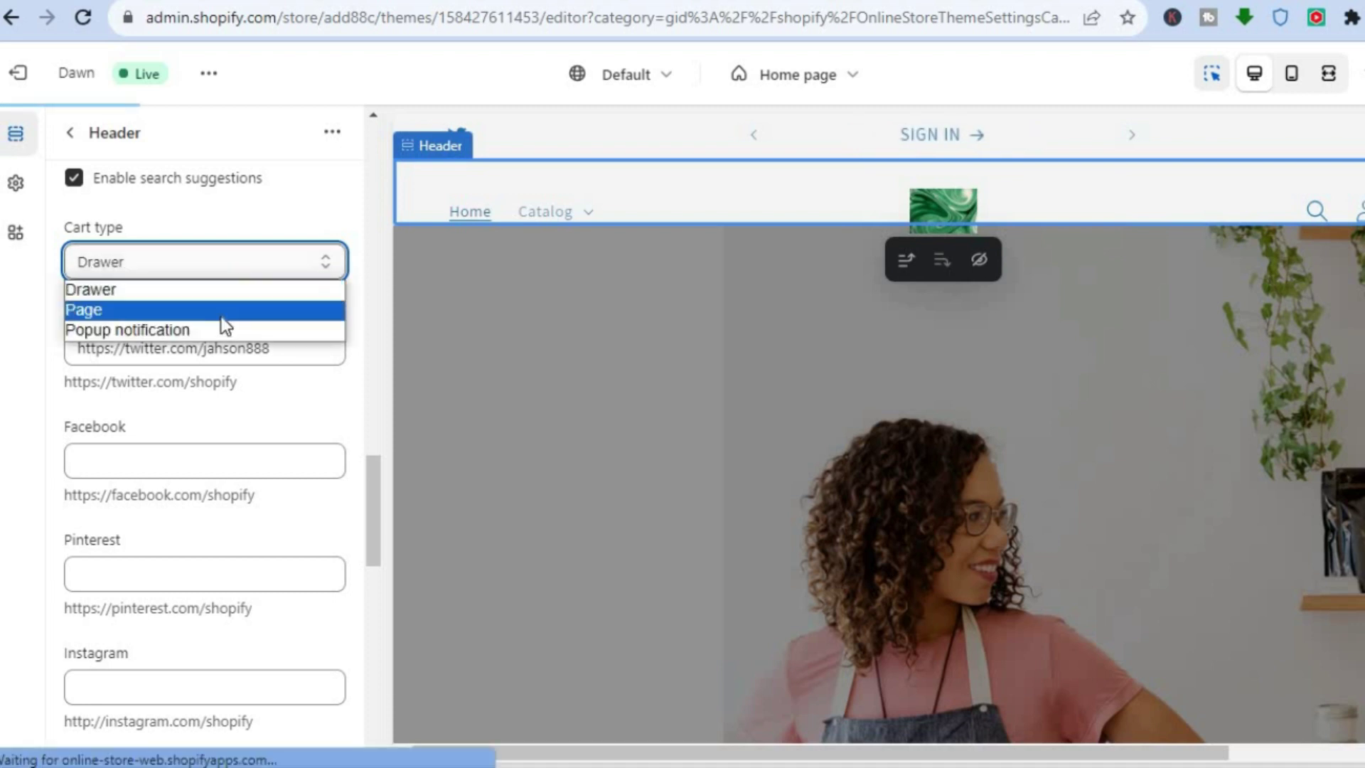
left_click(265, 338)
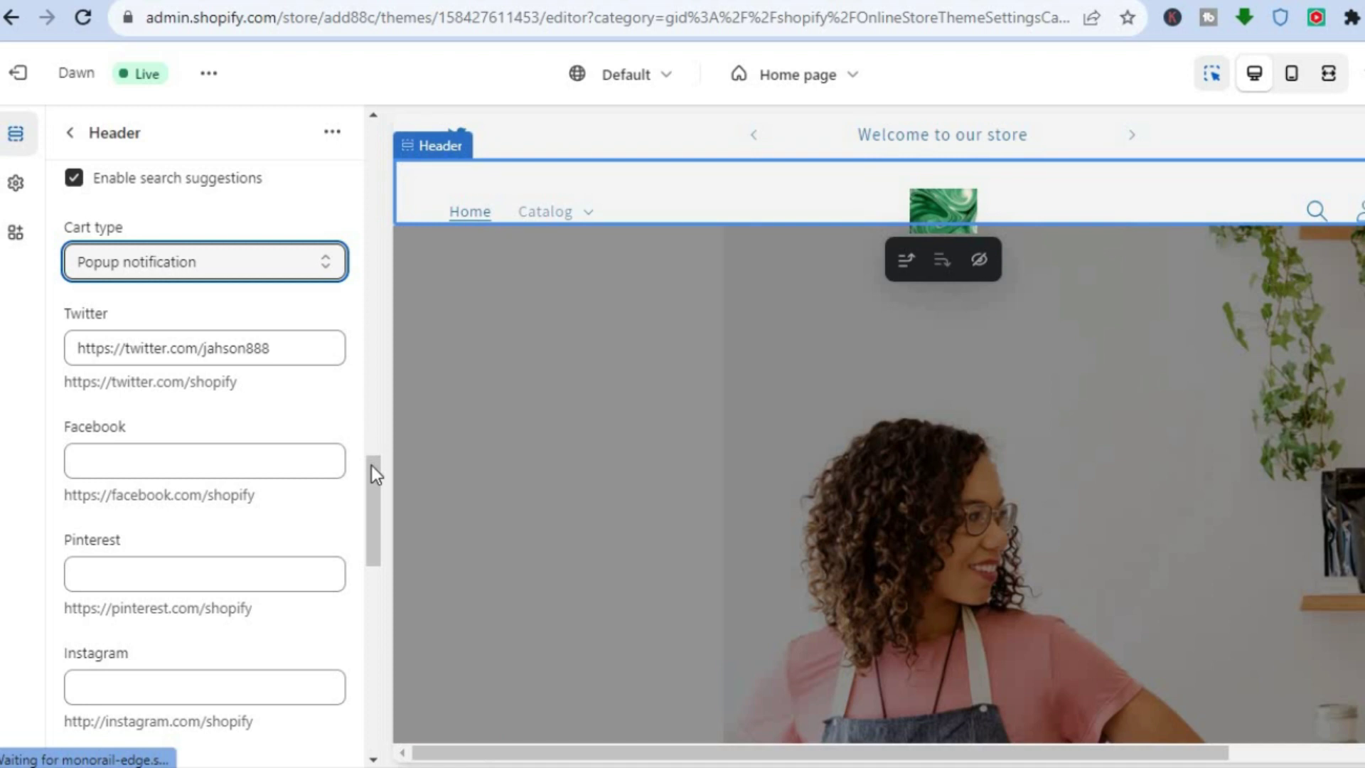
scroll(371, 470, "down", 5)
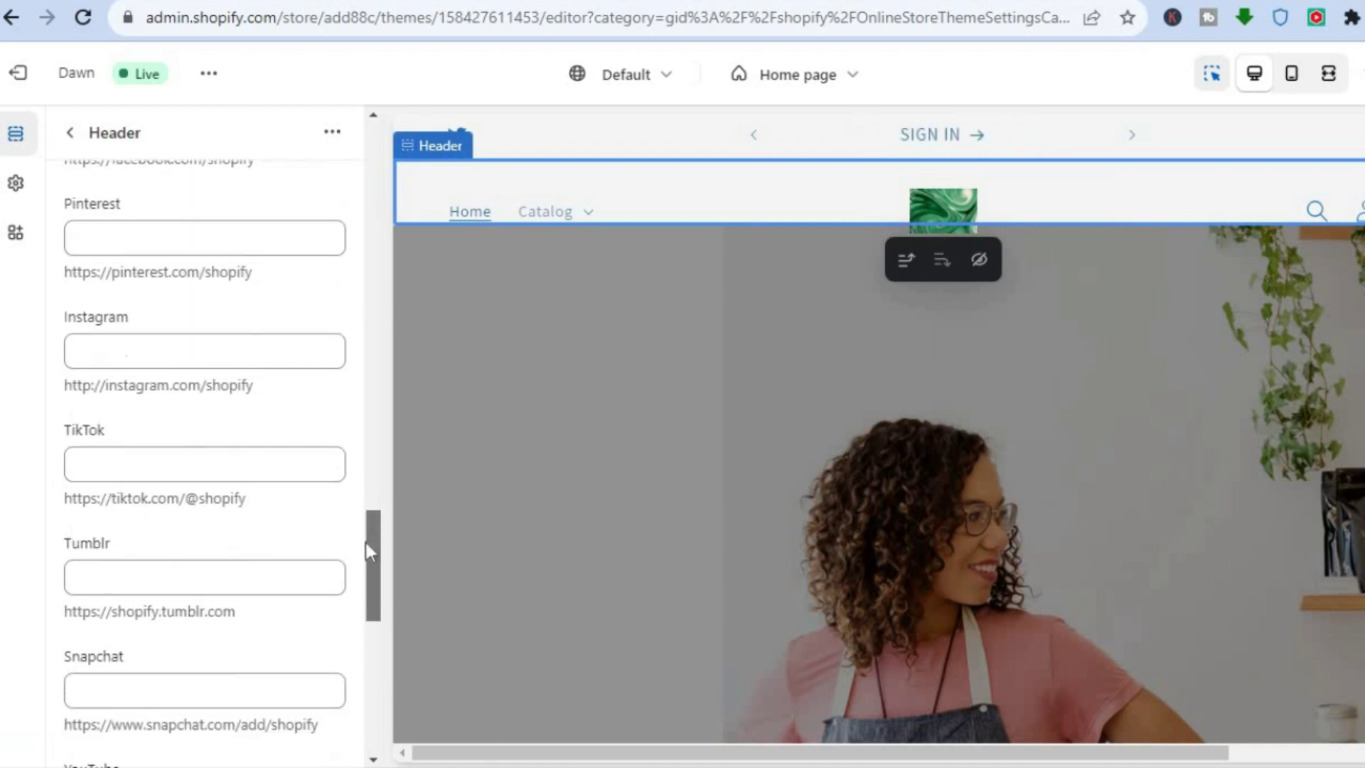
scroll(361, 569, "down", 5)
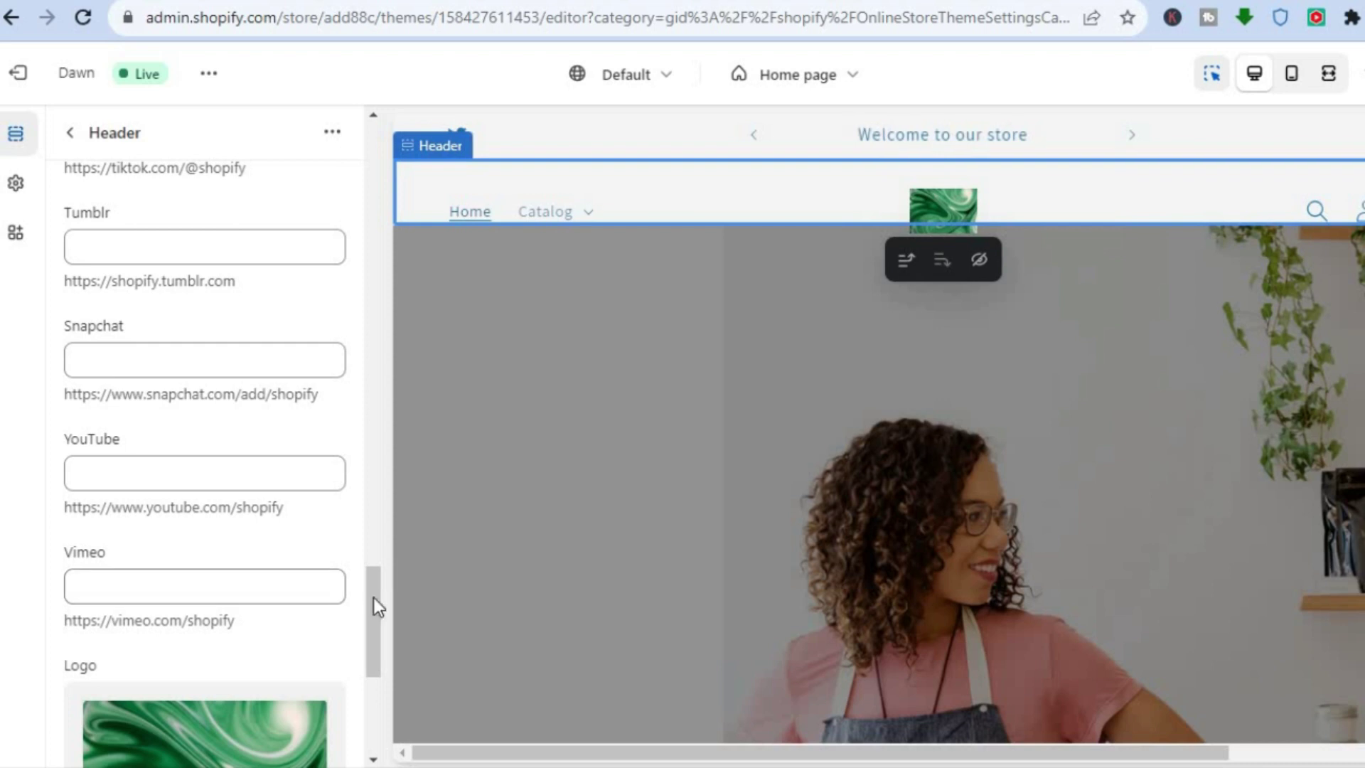
left_click_drag(373, 600, 361, 204)
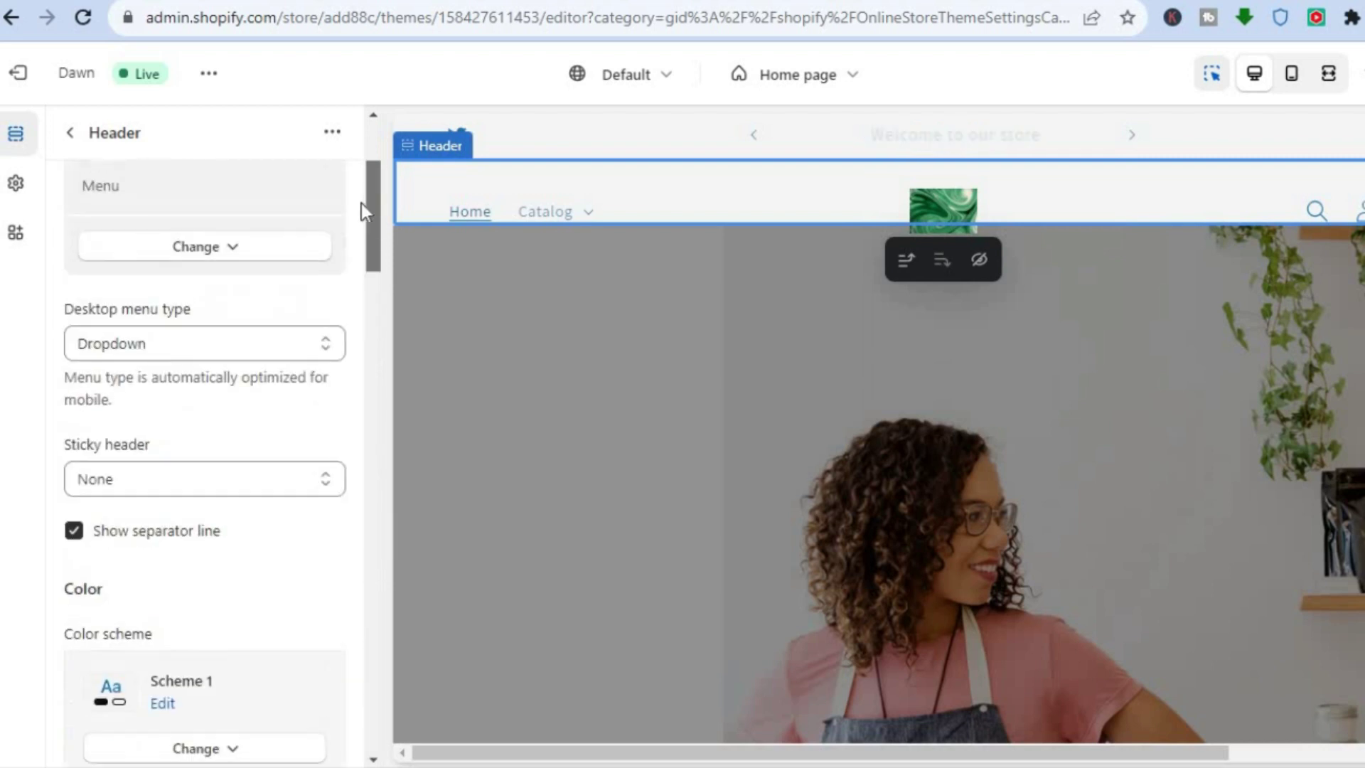
Step: Add an Announcement bar section under the Header on the home page
left_click(78, 132)
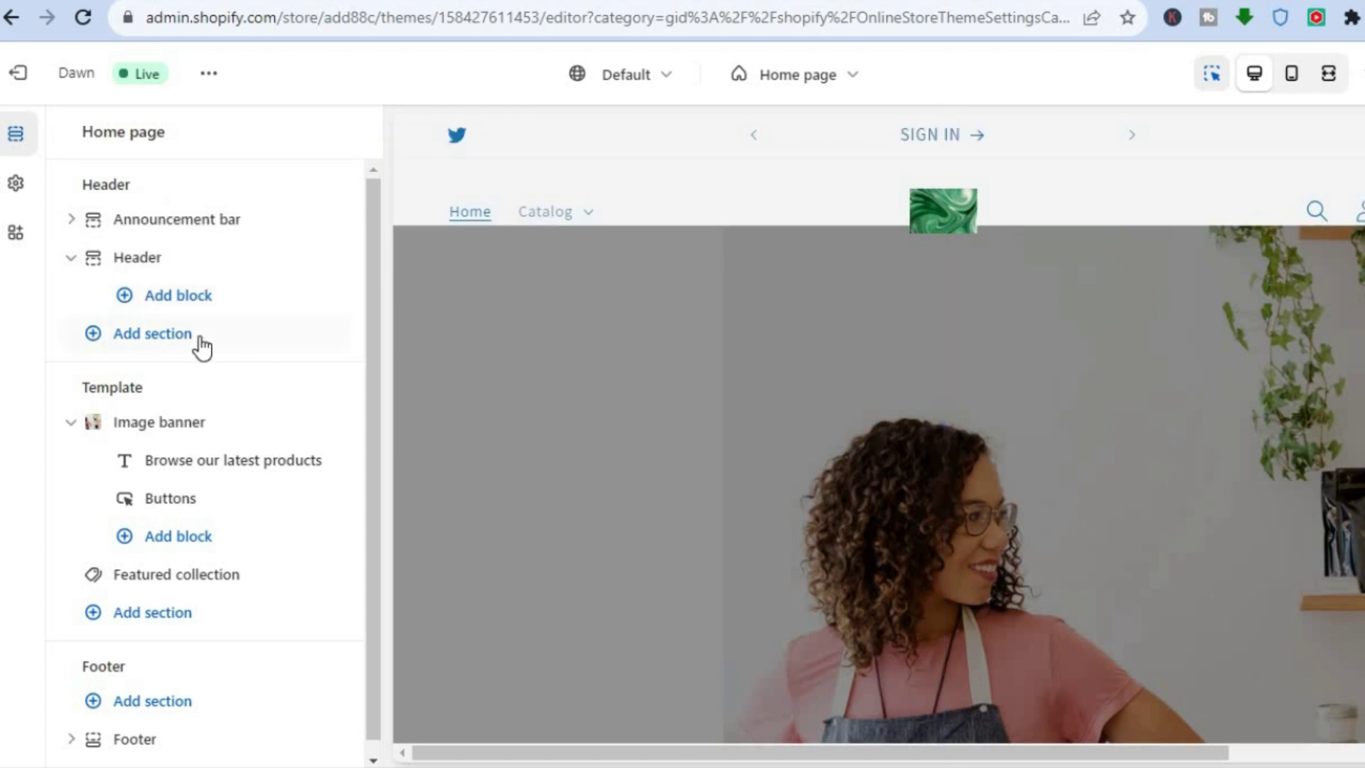
left_click(135, 346)
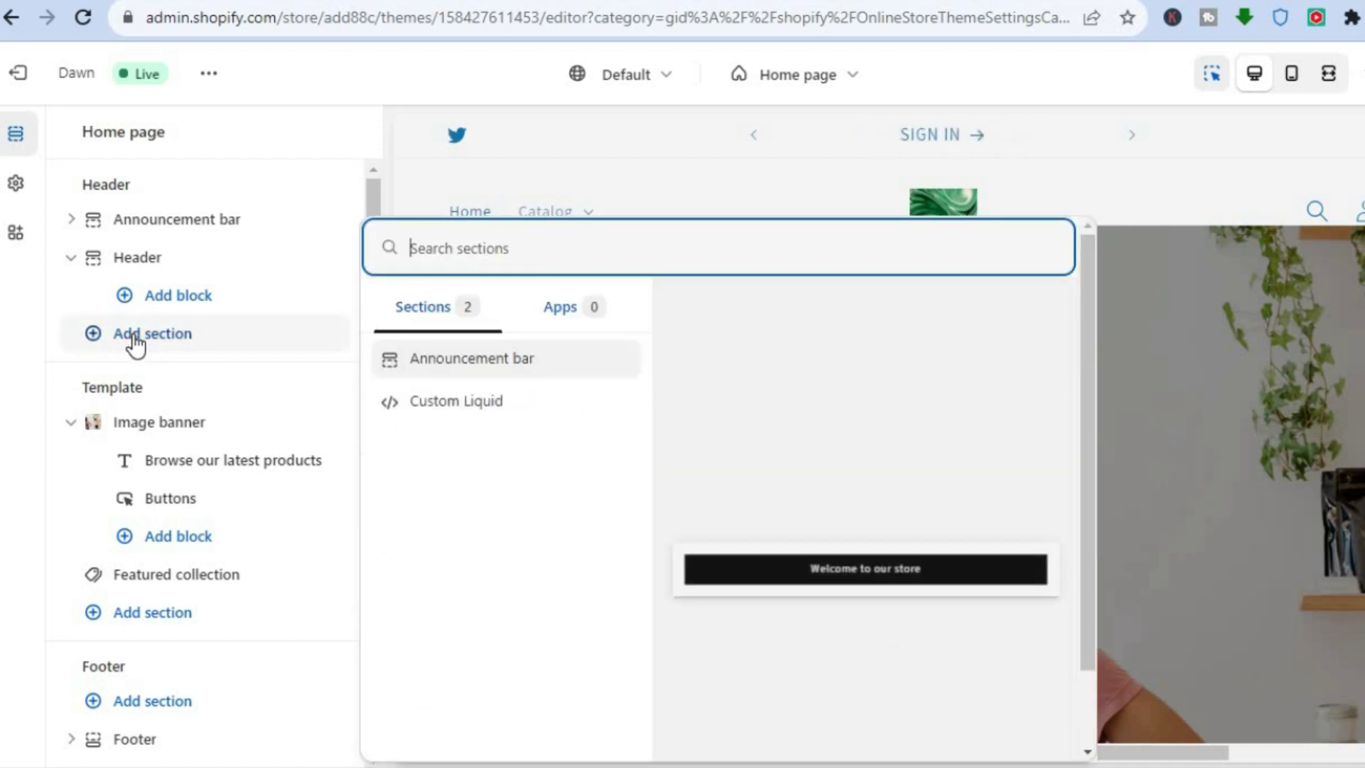
left_click(502, 368)
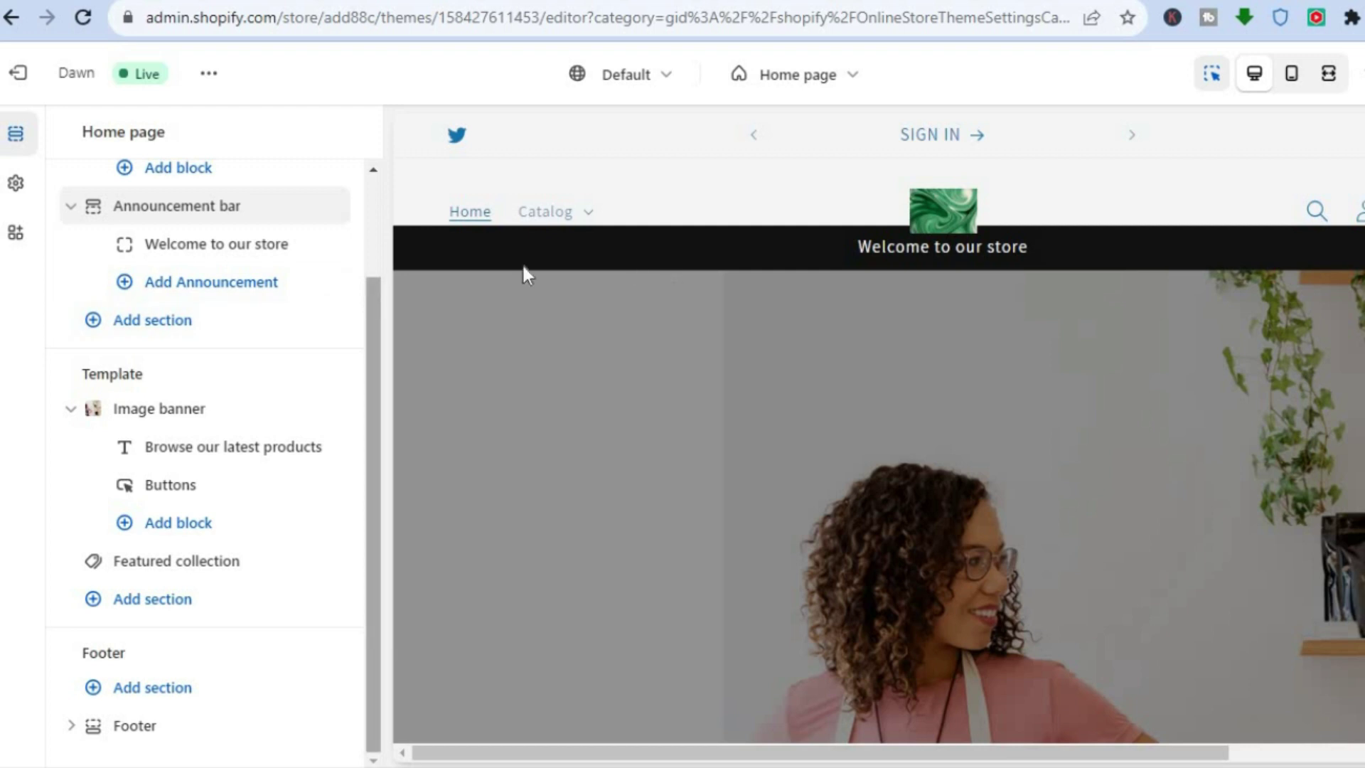
Step: Open the 'Welcome to our store' announcement block and bring up its Link picker
left_click(207, 246)
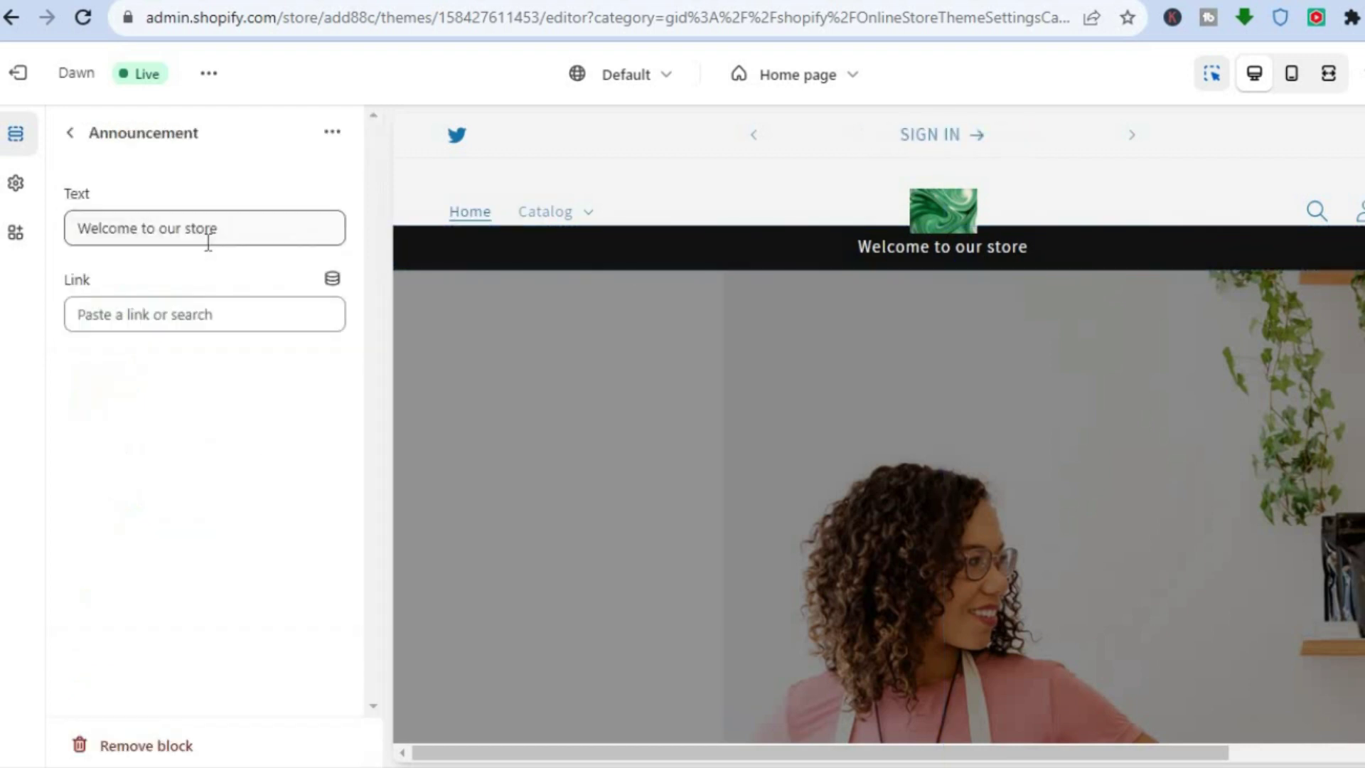
left_click(225, 232)
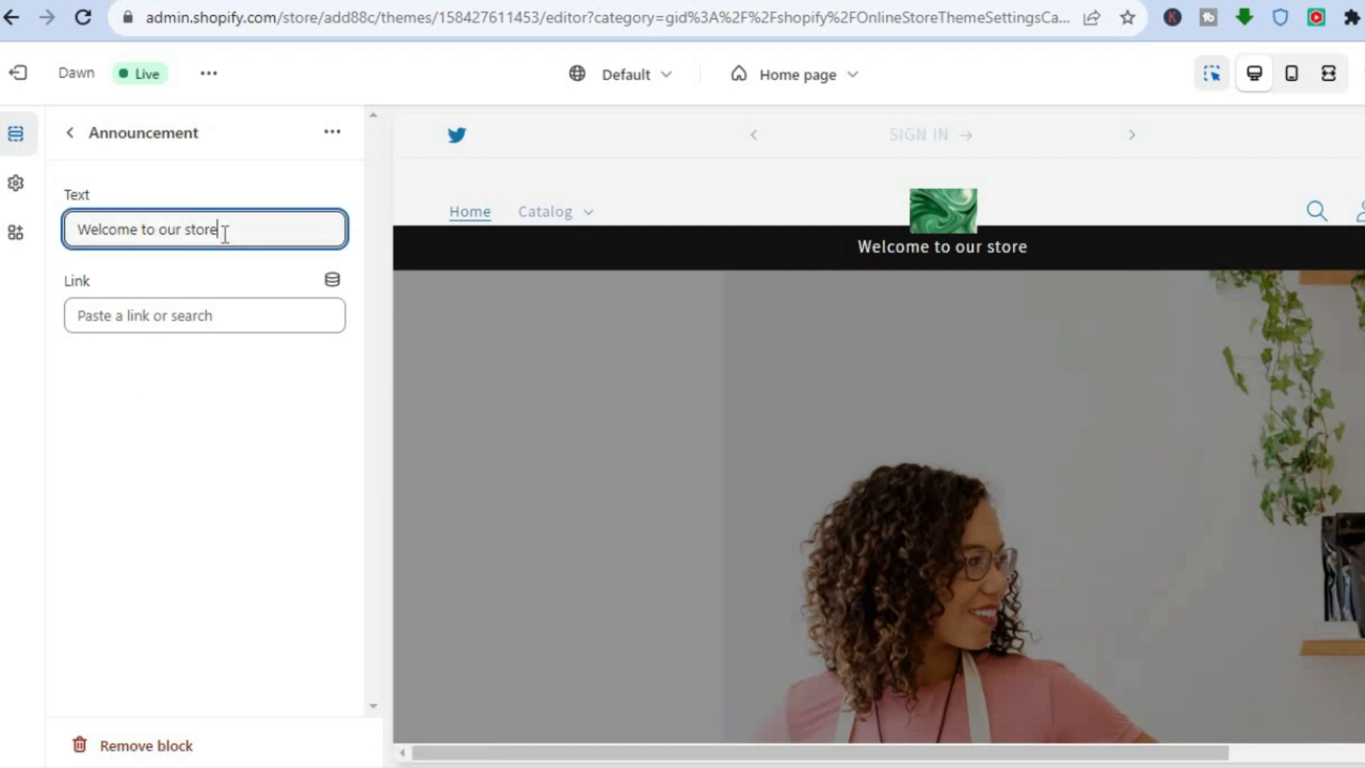
left_click(239, 318)
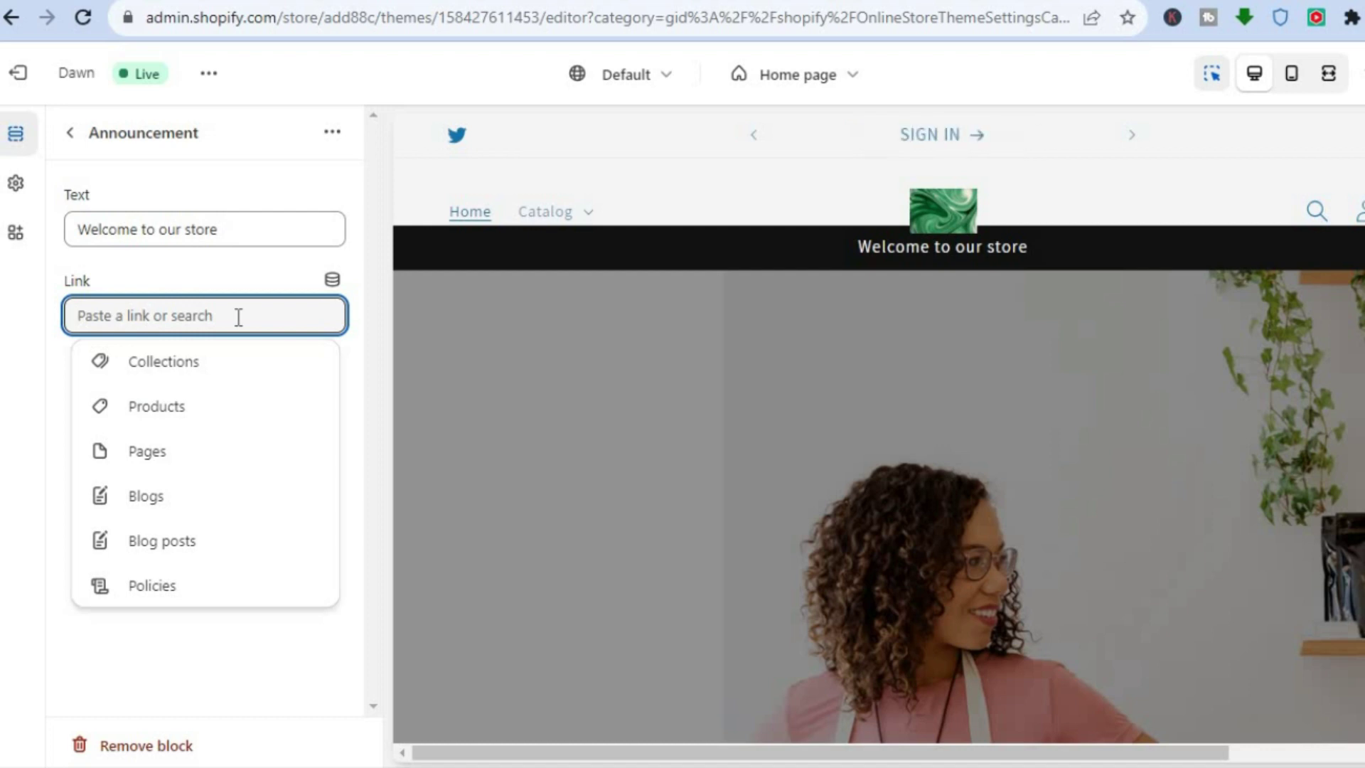